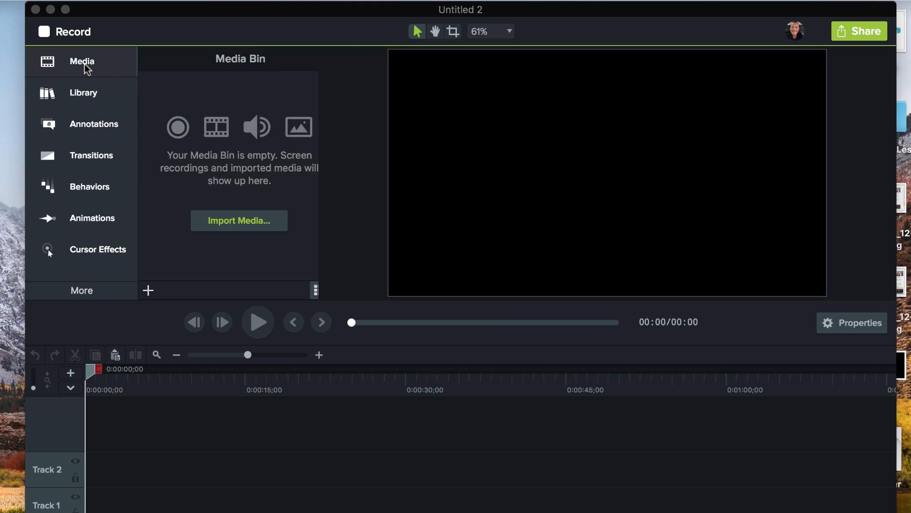
# Import the IMG_1262 video from the desktop into the Media Bin and place it on Track 2
pyautogui.click(87, 66)
pyautogui.click(87, 66)
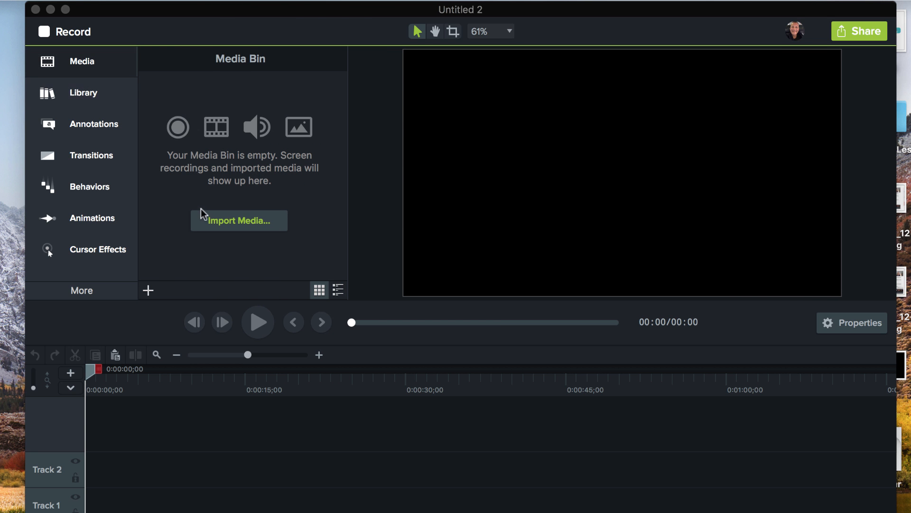
pyautogui.moveTo(210, 14); pyautogui.dragTo(256, 80)
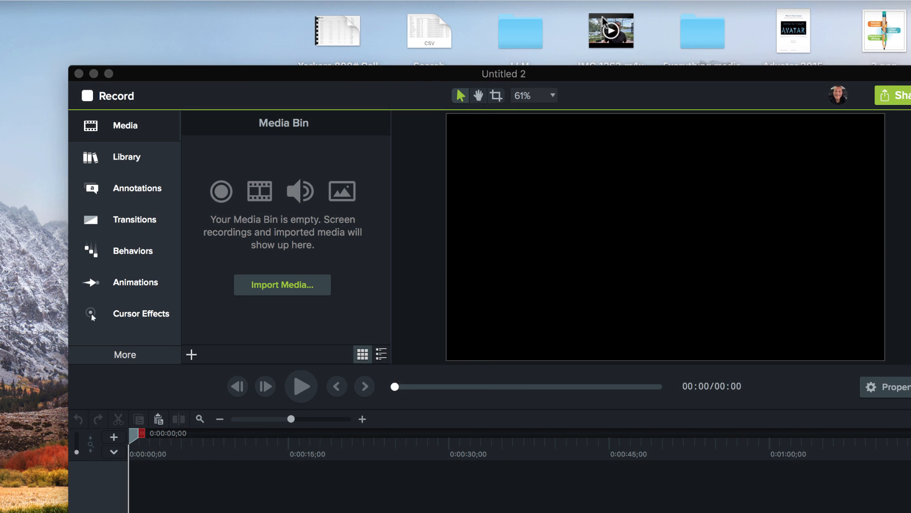
pyautogui.moveTo(605, 24); pyautogui.dragTo(252, 251)
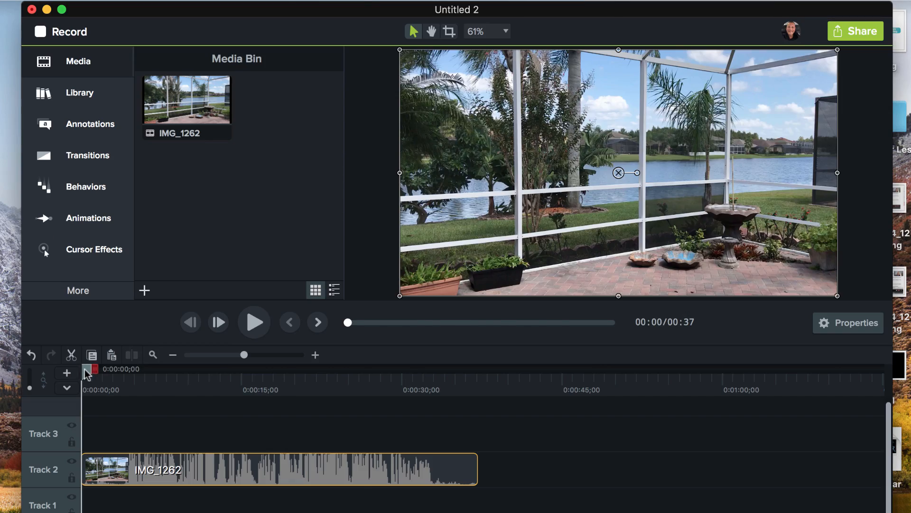
pyautogui.moveTo(86, 371); pyautogui.dragTo(82, 434)
# Split the clip at about 0:00:04;09 and delete the opening segment
pyautogui.moveTo(97, 380)
pyautogui.mouseDown()
pyautogui.moveTo(126, 382)
pyautogui.moveTo(87, 382)
pyautogui.moveTo(110, 382)
pyautogui.mouseUp()
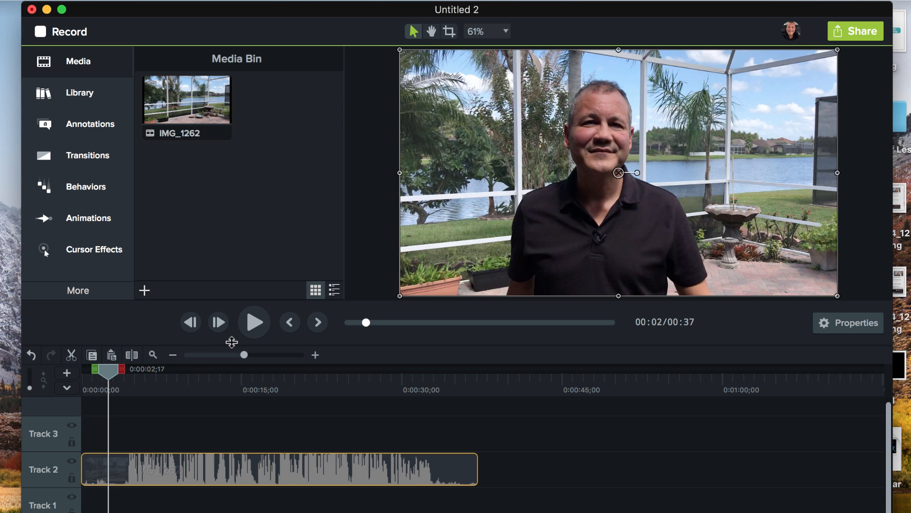
pyautogui.moveTo(241, 354); pyautogui.dragTo(257, 355)
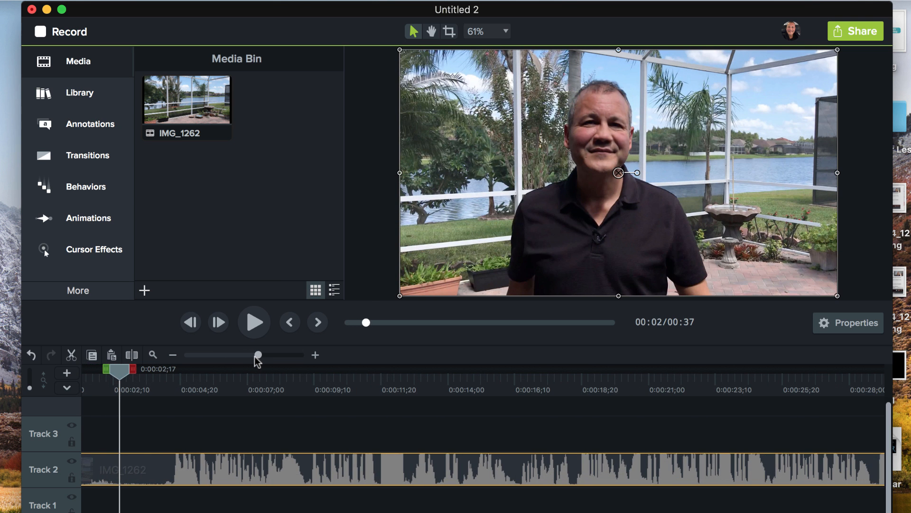
pyautogui.moveTo(120, 370); pyautogui.dragTo(201, 389)
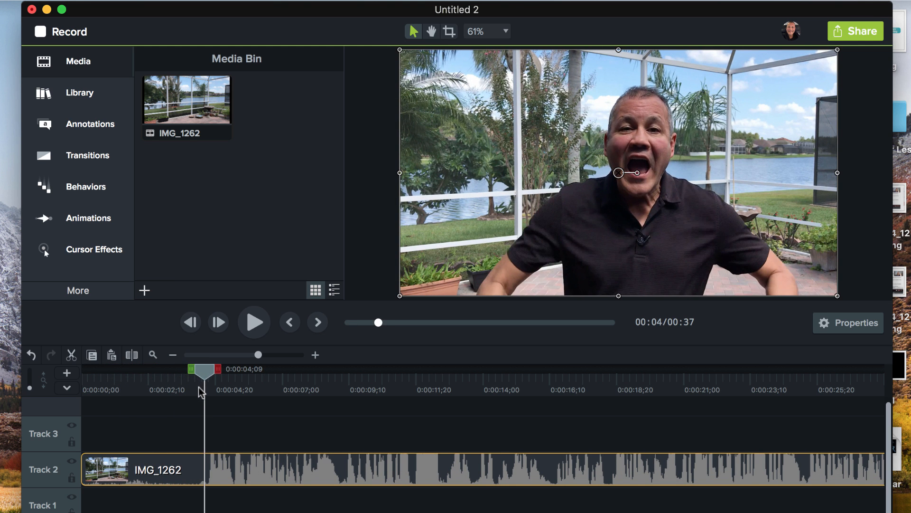
pyautogui.rightClick(199, 461)
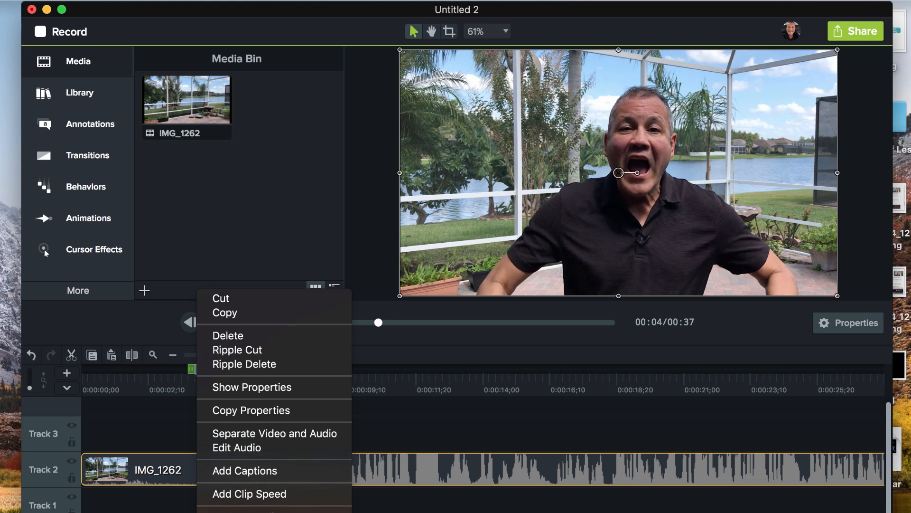
pyautogui.press('super+t')
pyautogui.click(165, 476)
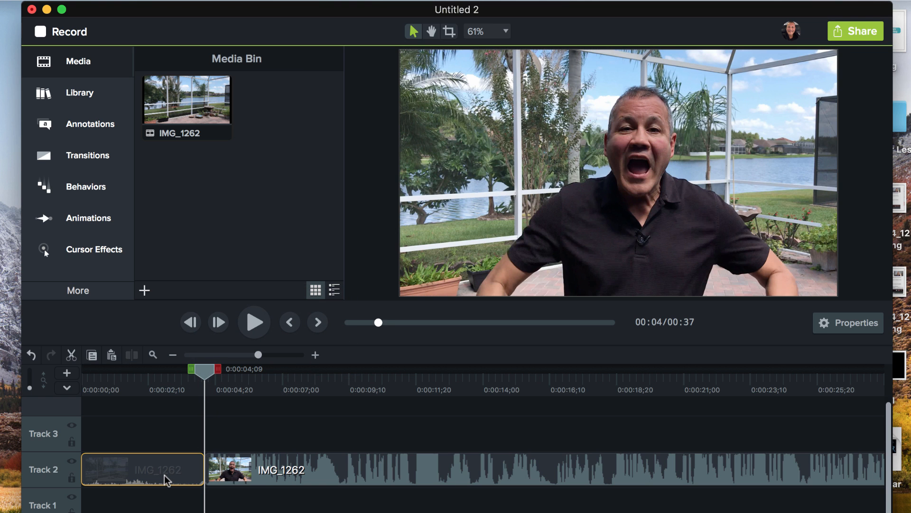
pyautogui.press('Delete')
# Move the remaining clip to the start of Track 2 and return the playhead to the beginning
pyautogui.click(280, 467)
pyautogui.moveTo(280, 468); pyautogui.dragTo(156, 467)
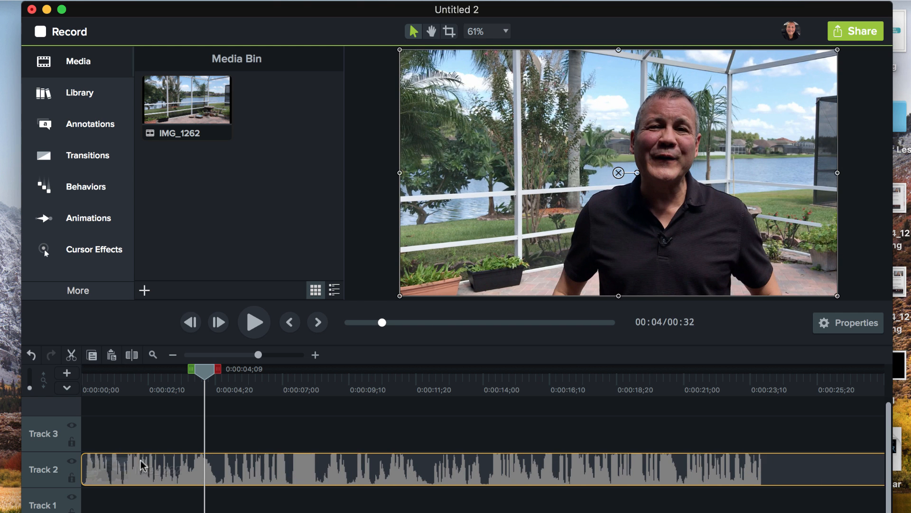
pyautogui.click(171, 379)
pyautogui.click(84, 382)
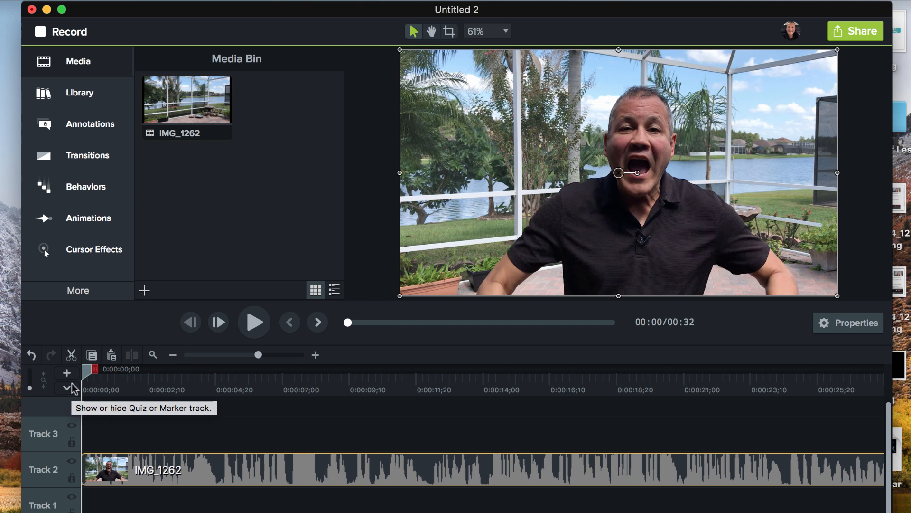
# Play back the clip, then split it at about 0:00:24;16 and delete the ending segment
pyautogui.moveTo(93, 375); pyautogui.dragTo(166, 375)
pyautogui.moveTo(166, 427); pyautogui.dragTo(769, 494)
pyautogui.moveTo(258, 354); pyautogui.dragTo(243, 354)
pyautogui.moveTo(326, 373); pyautogui.dragTo(346, 372)
pyautogui.press('space')
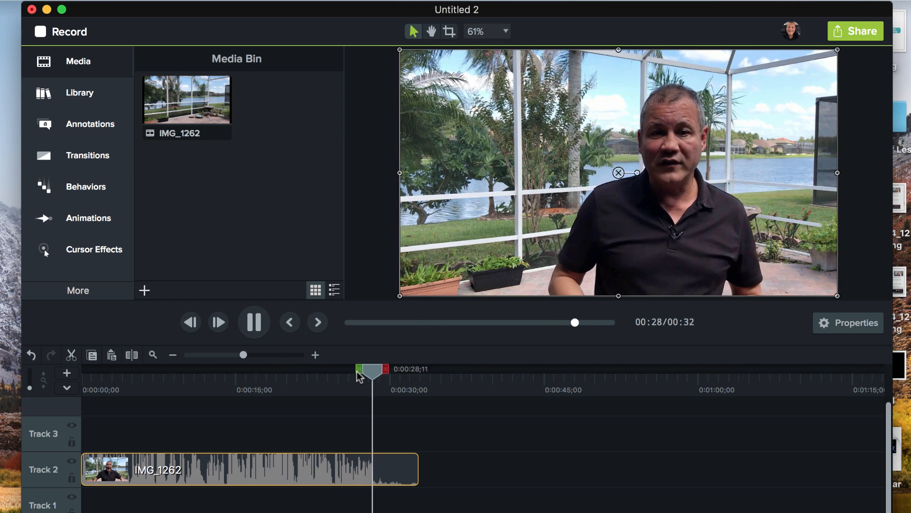
pyautogui.press('space')
pyautogui.moveTo(368, 376); pyautogui.dragTo(328, 378)
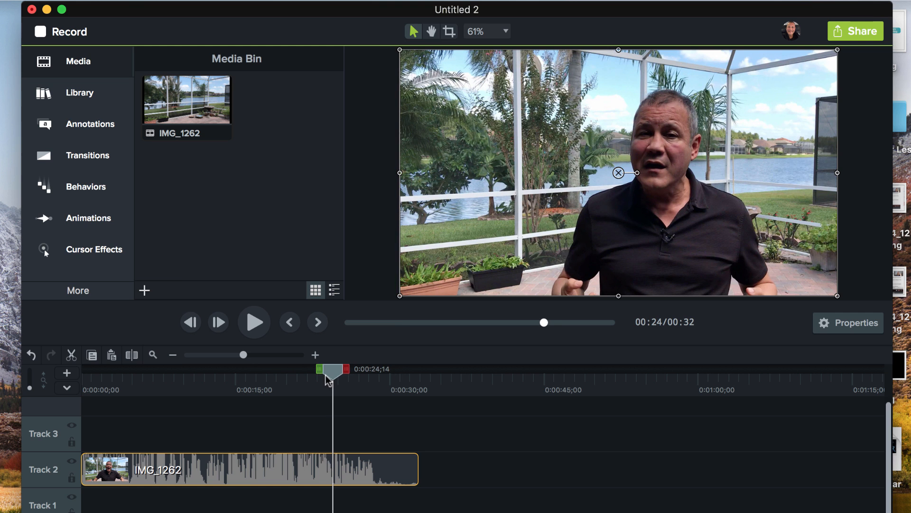
pyautogui.moveTo(239, 354); pyautogui.dragTo(269, 356)
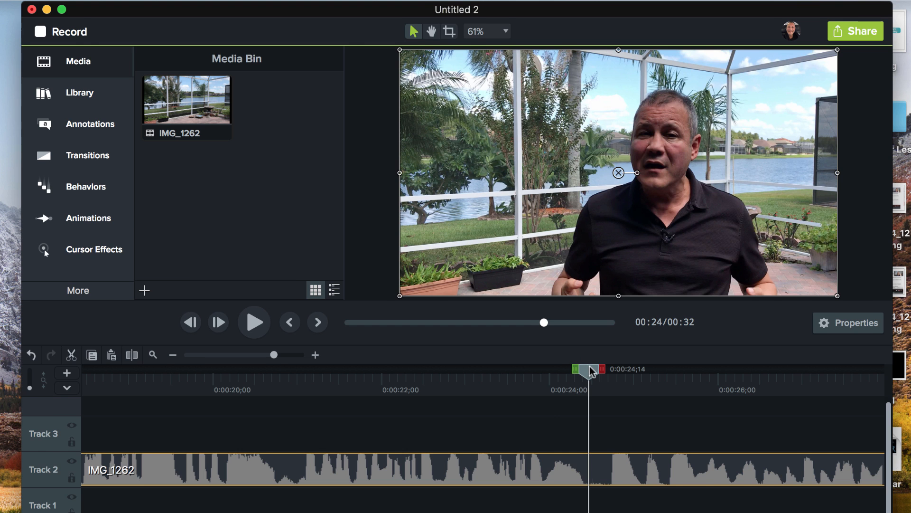
pyautogui.moveTo(591, 371); pyautogui.dragTo(596, 371)
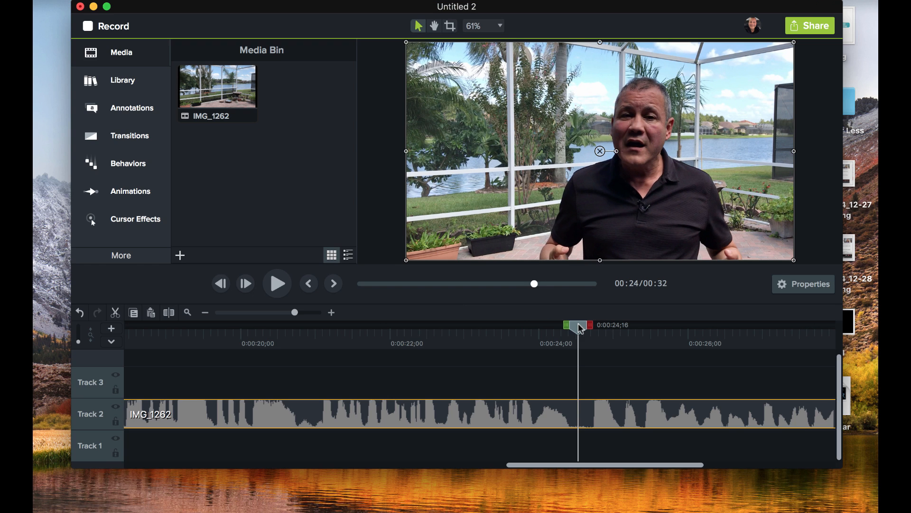
pyautogui.rightClick(590, 413)
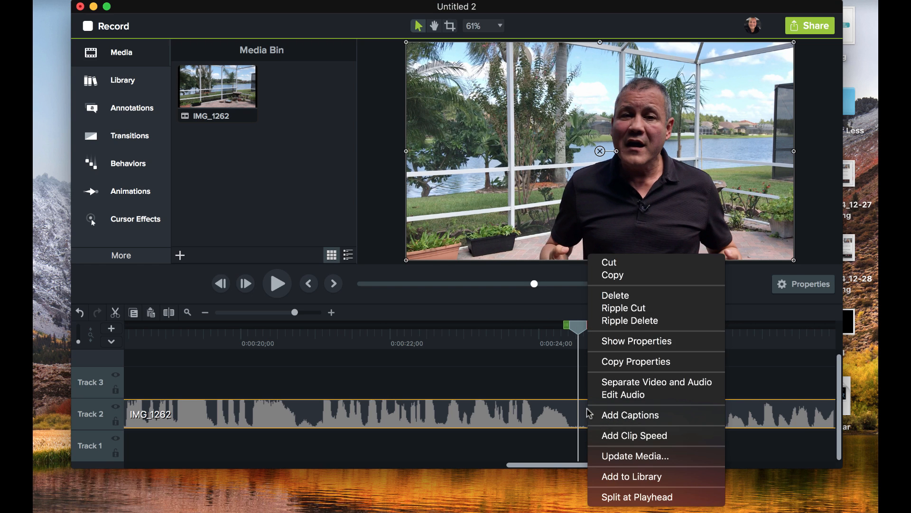
pyautogui.click(619, 496)
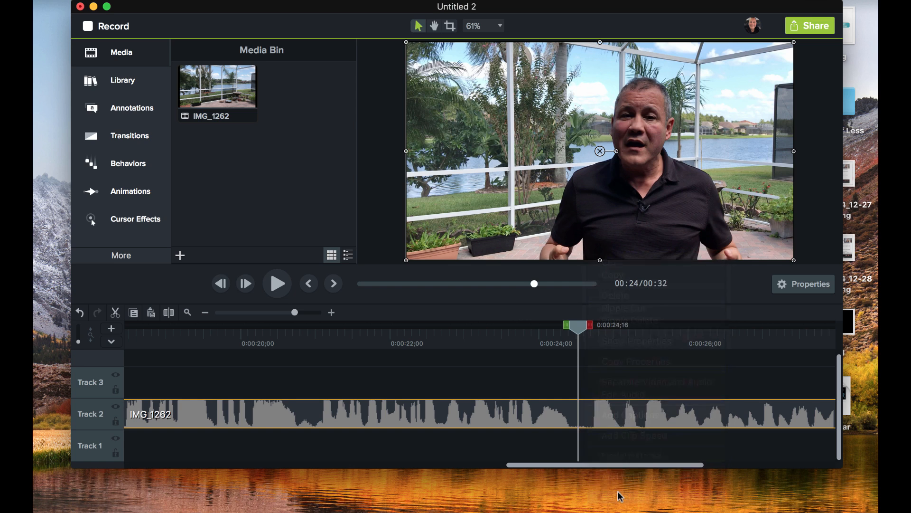
pyautogui.press('Delete')
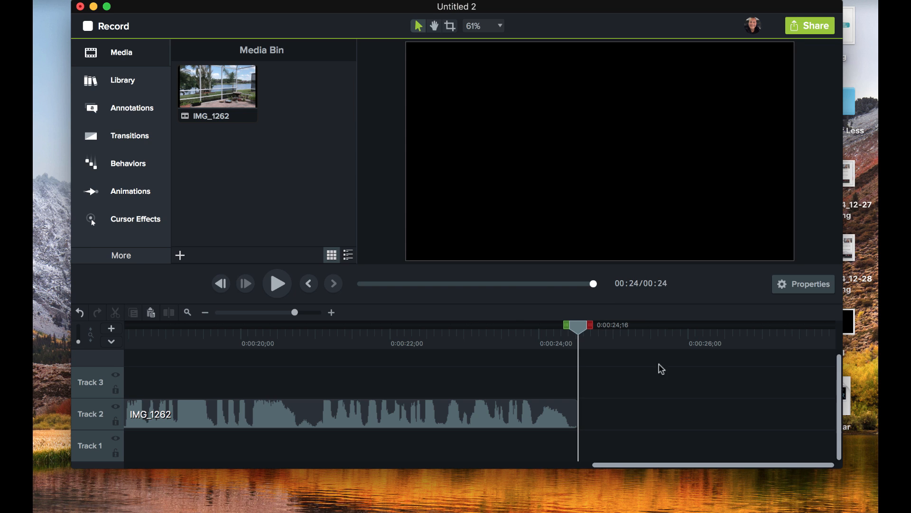
pyautogui.moveTo(650, 378); pyautogui.dragTo(295, 398)
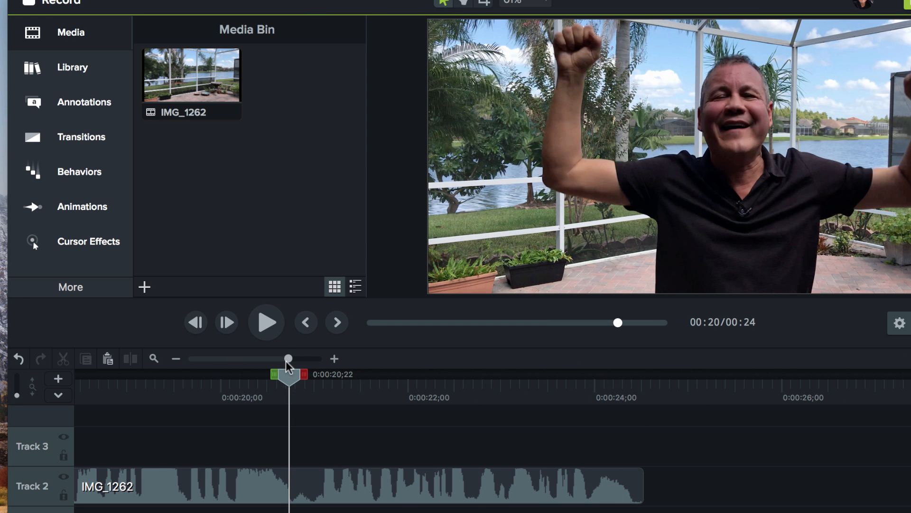
pyautogui.moveTo(286, 360); pyautogui.dragTo(244, 363)
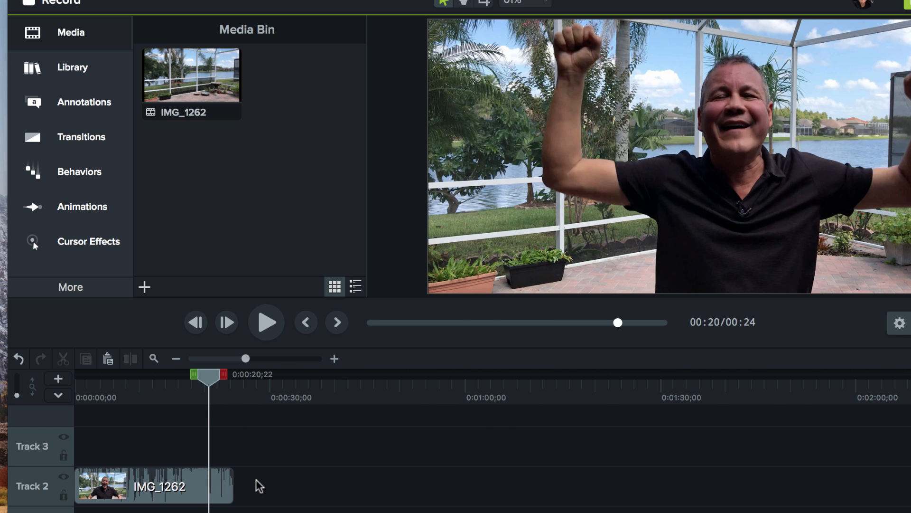
pyautogui.moveTo(208, 376); pyautogui.dragTo(59, 380)
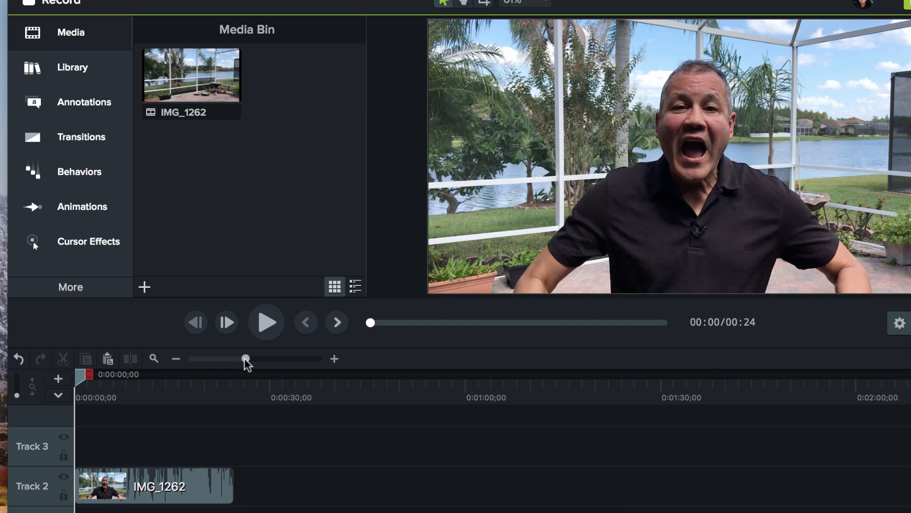
pyautogui.moveTo(246, 359); pyautogui.dragTo(265, 360)
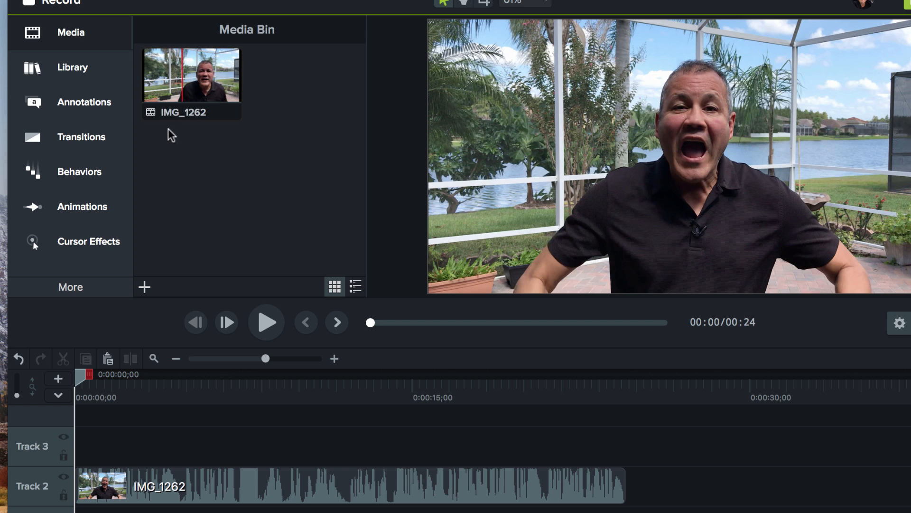
# Rename the video in the Media Bin to Camtashia
pyautogui.click(174, 114)
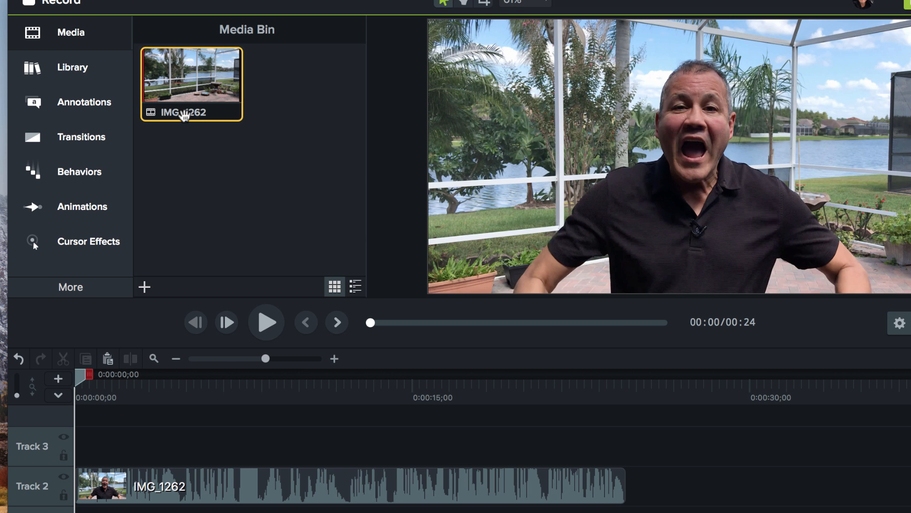
pyautogui.rightClick(184, 115)
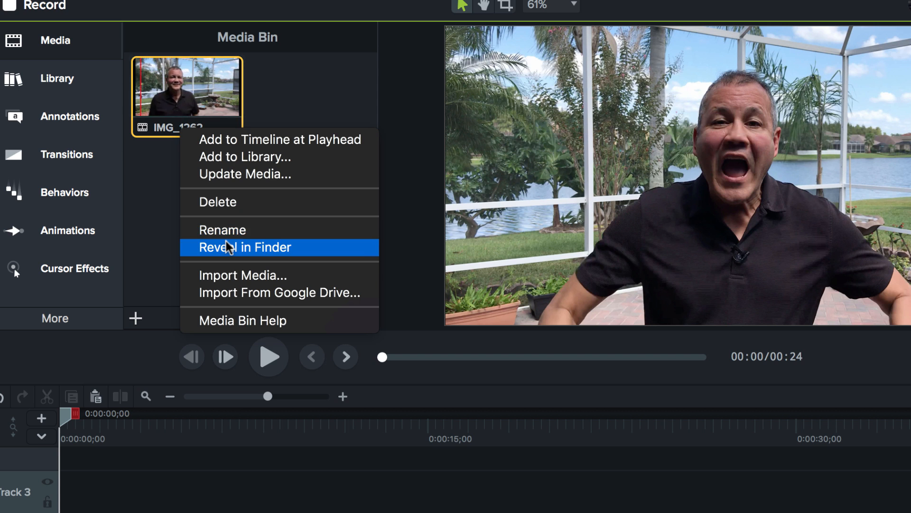
pyautogui.click(149, 182)
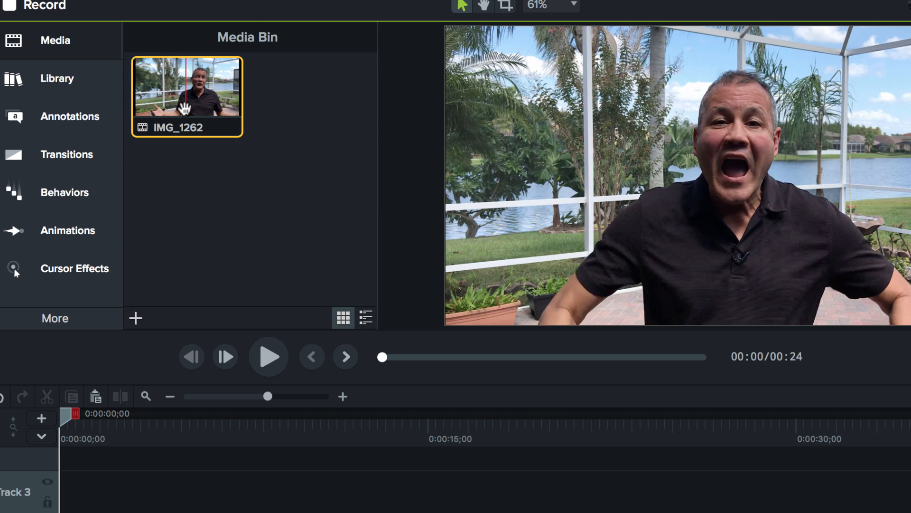
pyautogui.rightClick(187, 134)
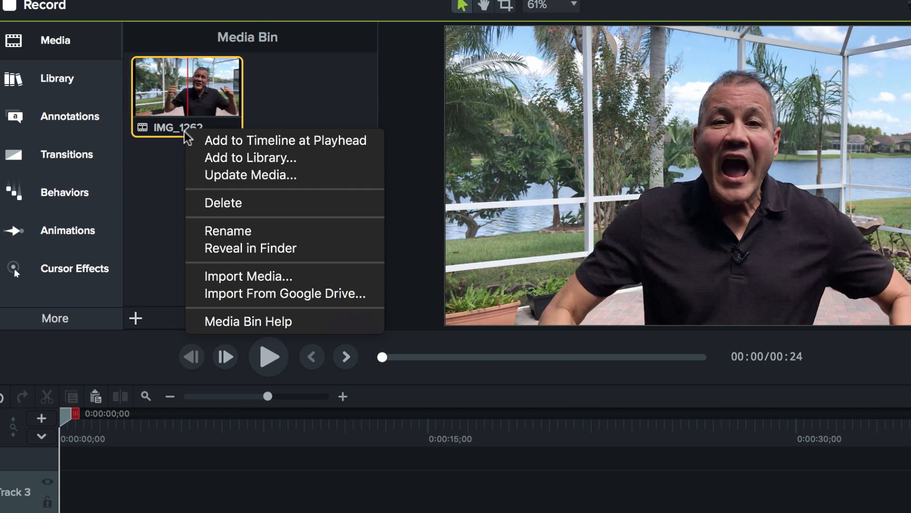
pyautogui.click(232, 233)
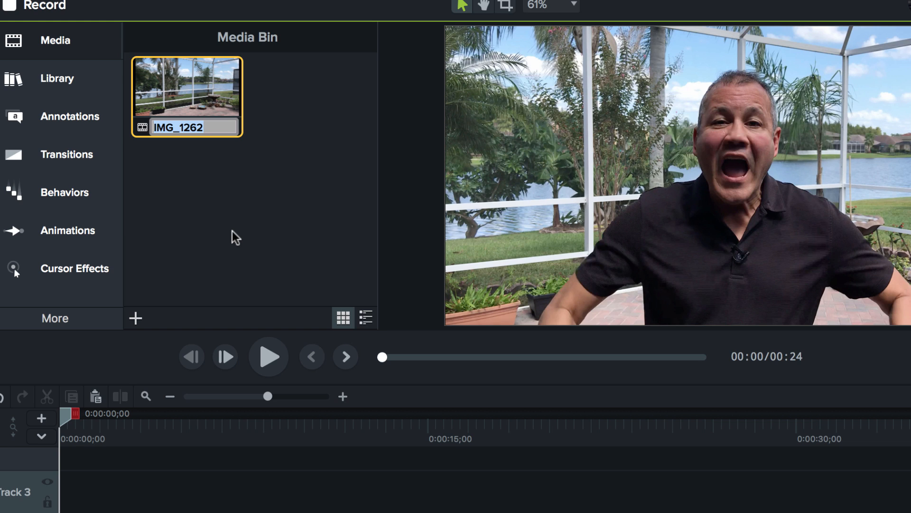
pyautogui.write('Camtashia')
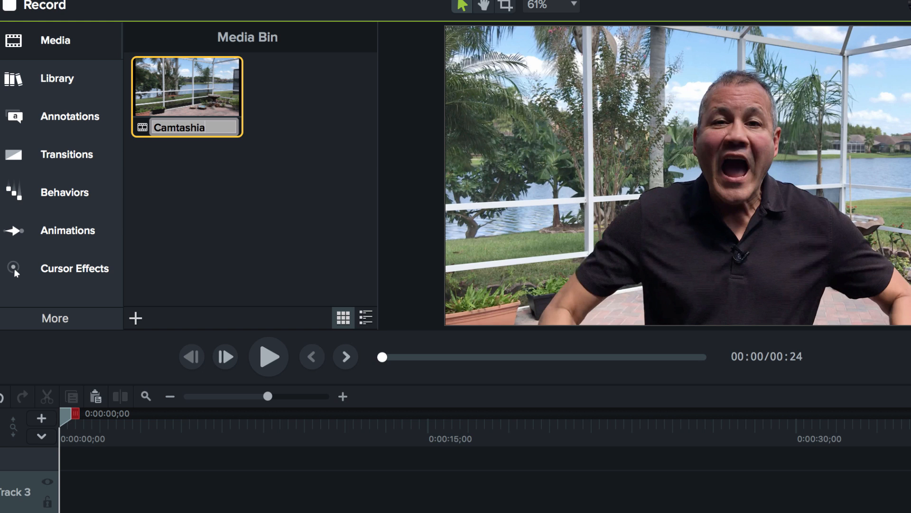
pyautogui.click(236, 215)
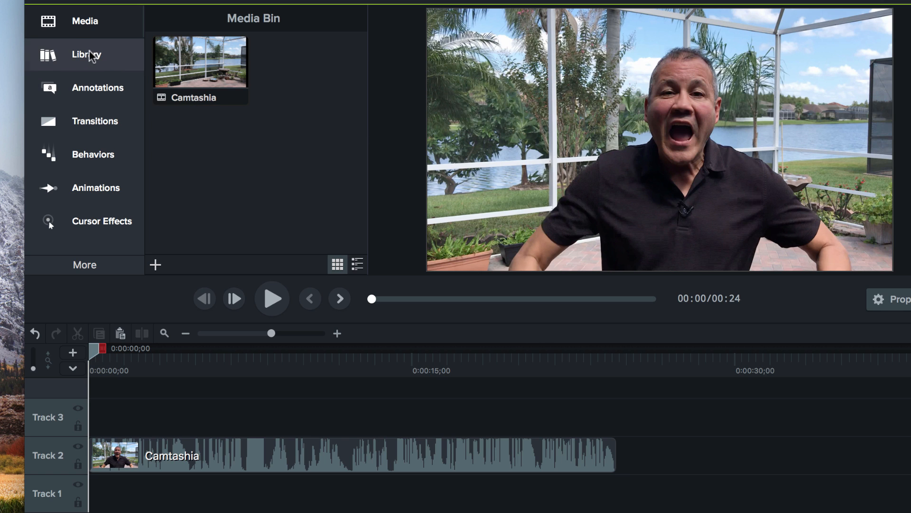
pyautogui.click(76, 22)
pyautogui.click(76, 22)
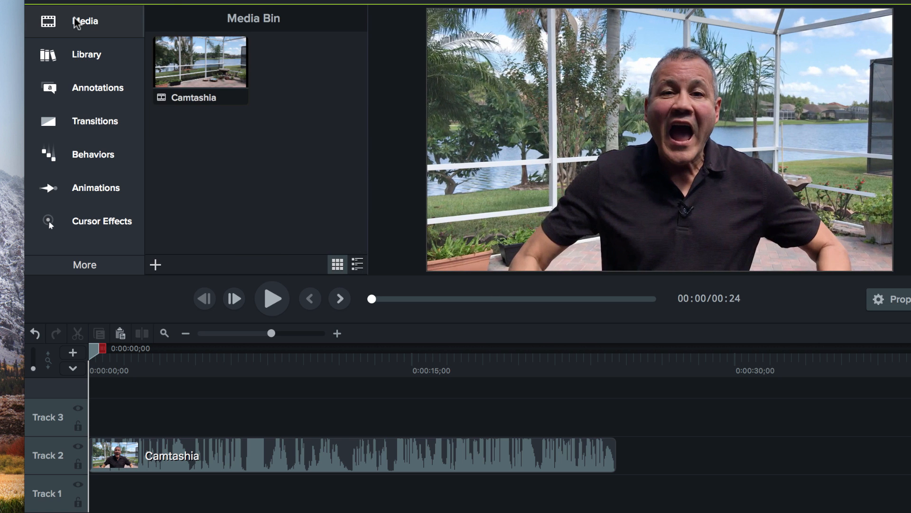
pyautogui.click(76, 22)
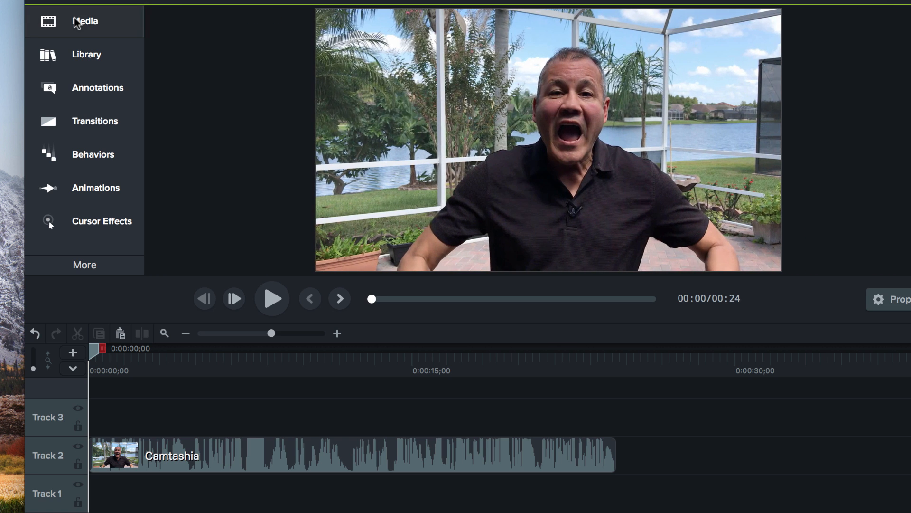
pyautogui.click(76, 22)
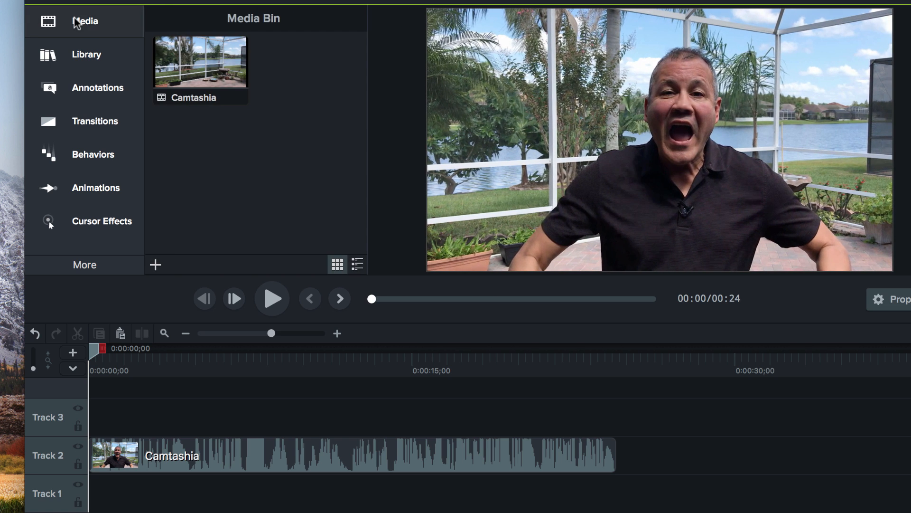
# Open the Library and browse its asset folders, collapsing Motion Backgrounds
pyautogui.click(87, 56)
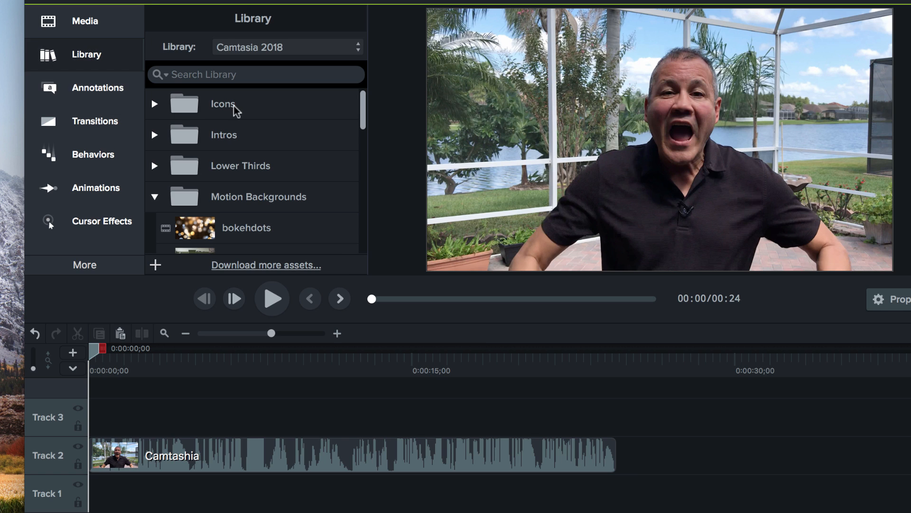
pyautogui.scroll(-5, 192, 102)
pyautogui.scroll(4, 192, 102)
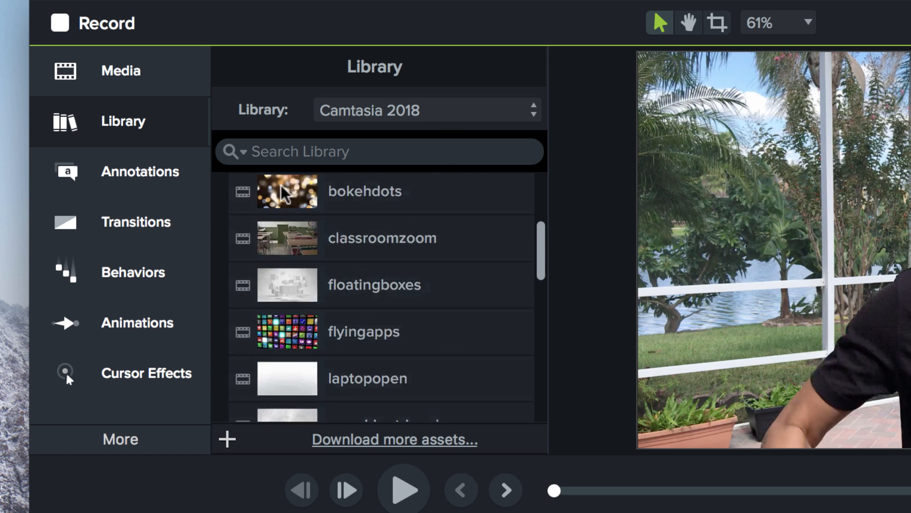
pyautogui.click(226, 299)
pyautogui.scroll(-1, 427, 346)
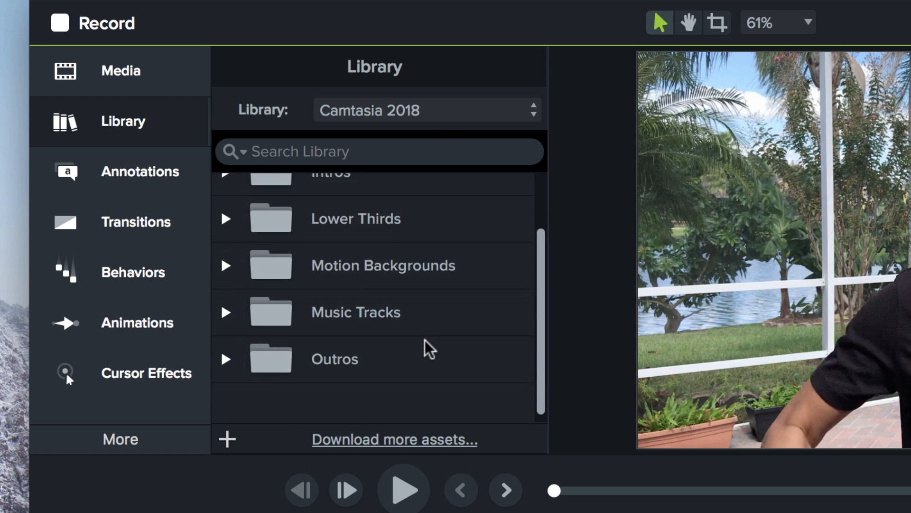
# Browse the Library's Lower Thirds, Motion Backgrounds and Music Tracks folders, previewing the Assist lower third
pyautogui.scroll(3, 427, 346)
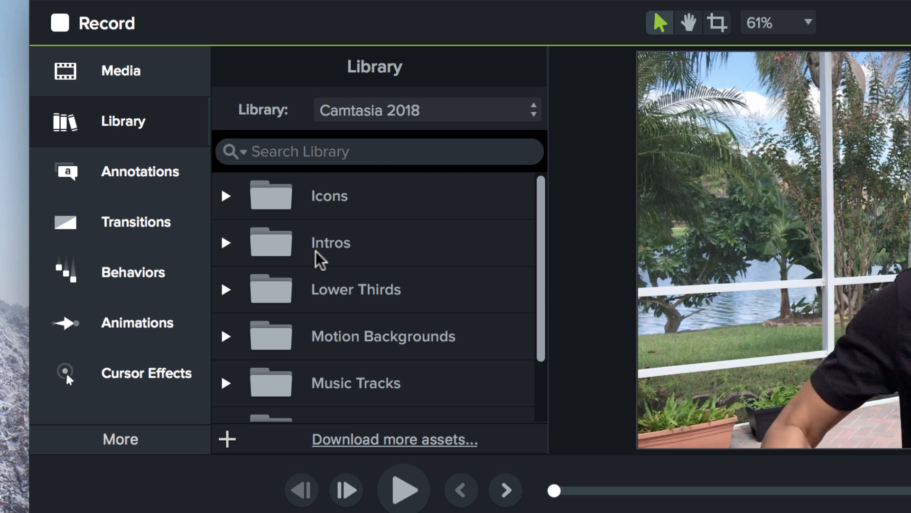
pyautogui.scroll(-1, 322, 259)
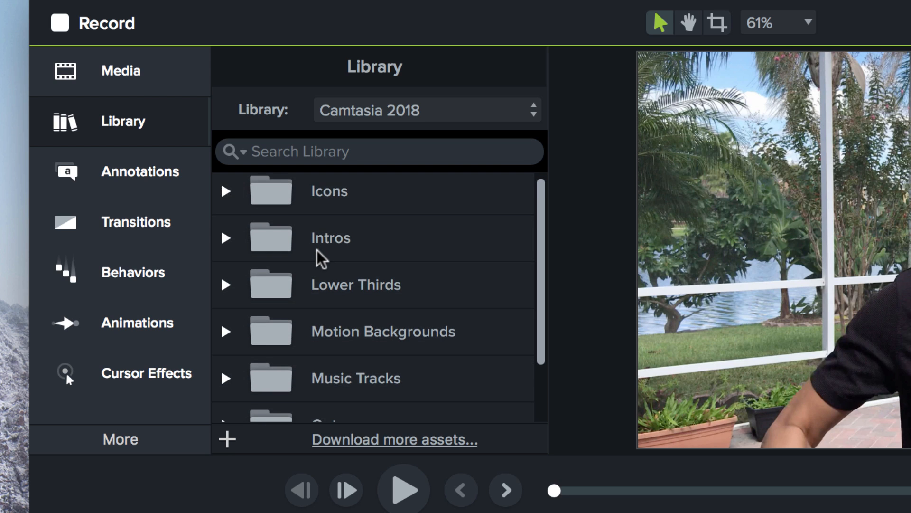
pyautogui.scroll(-1, 317, 259)
pyautogui.scroll(-2, 322, 259)
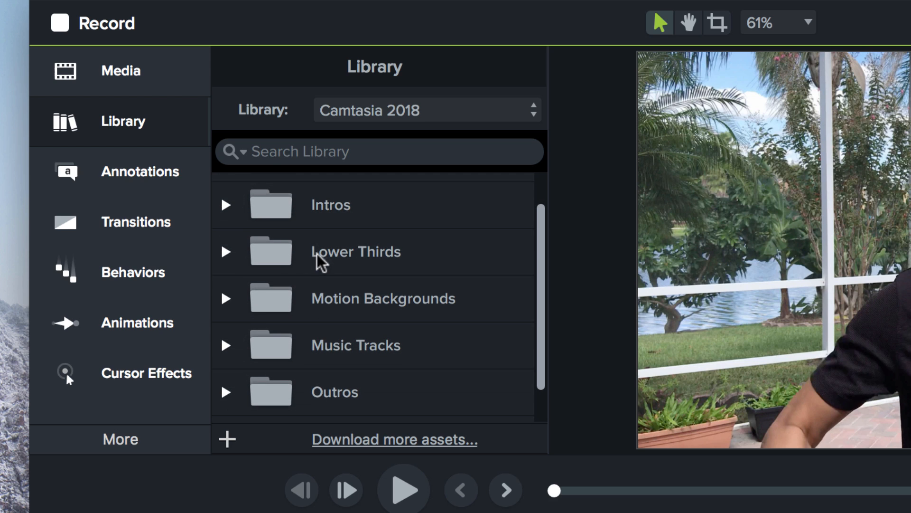
pyautogui.scroll(-2, 366, 276)
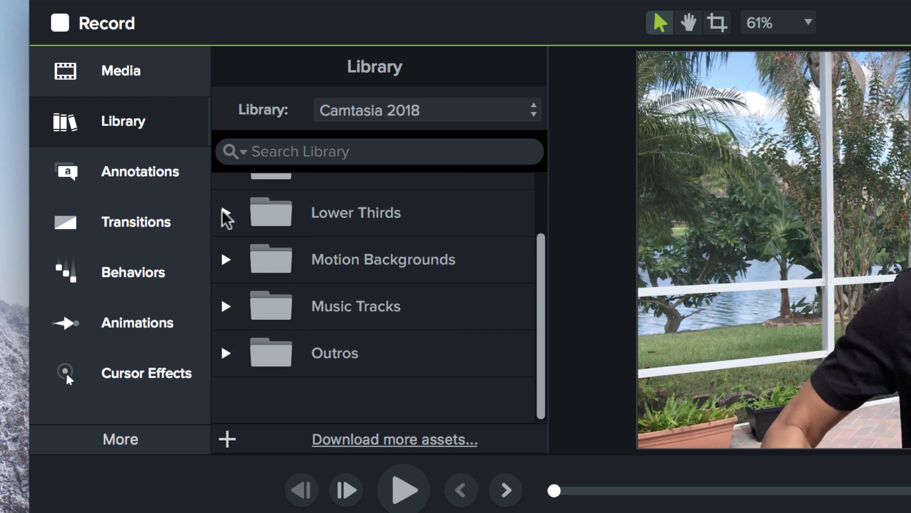
pyautogui.click(225, 212)
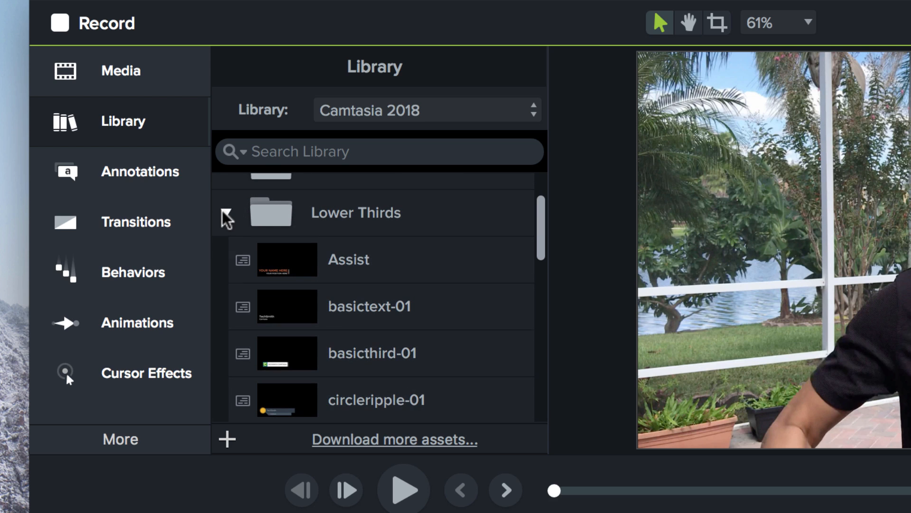
pyautogui.click(287, 269)
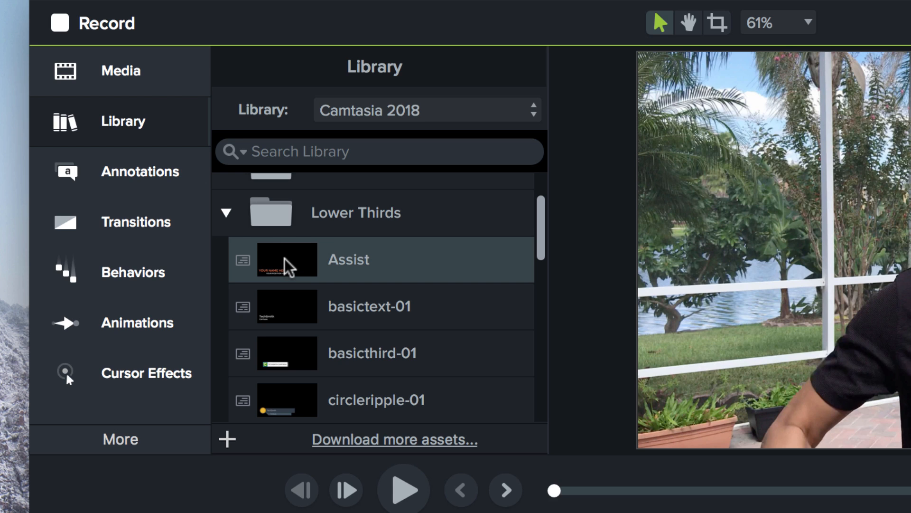
pyautogui.click(226, 212)
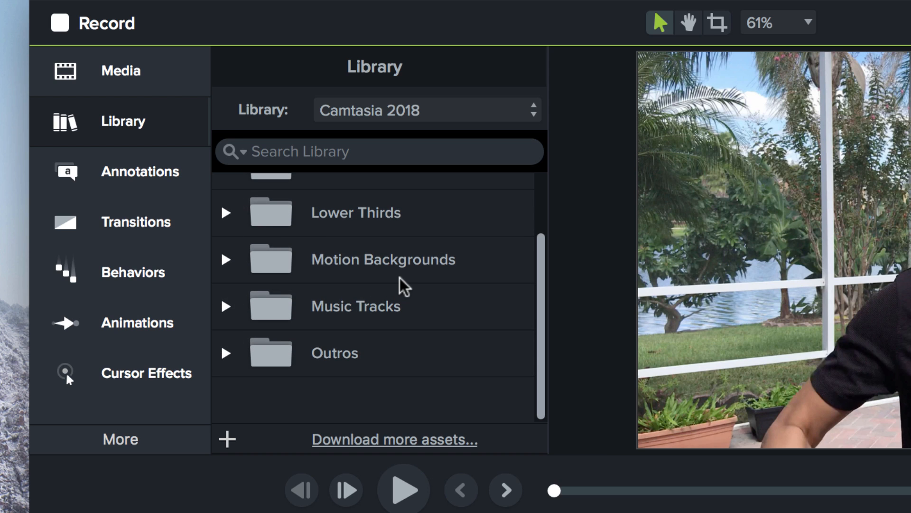
pyautogui.click(275, 261)
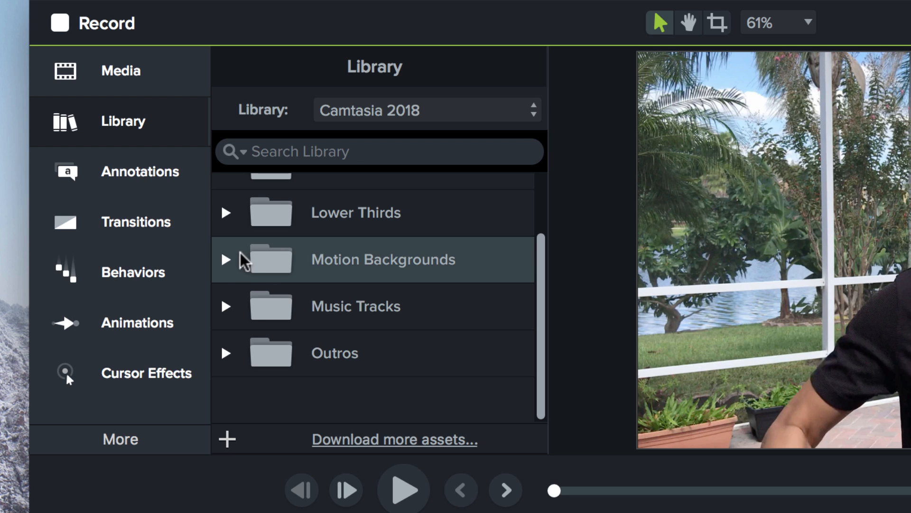
pyautogui.click(227, 308)
pyautogui.click(227, 308)
# Open the Icons folder and browse the building icons inside the Buildings subfolder
pyautogui.scroll(3, 261, 383)
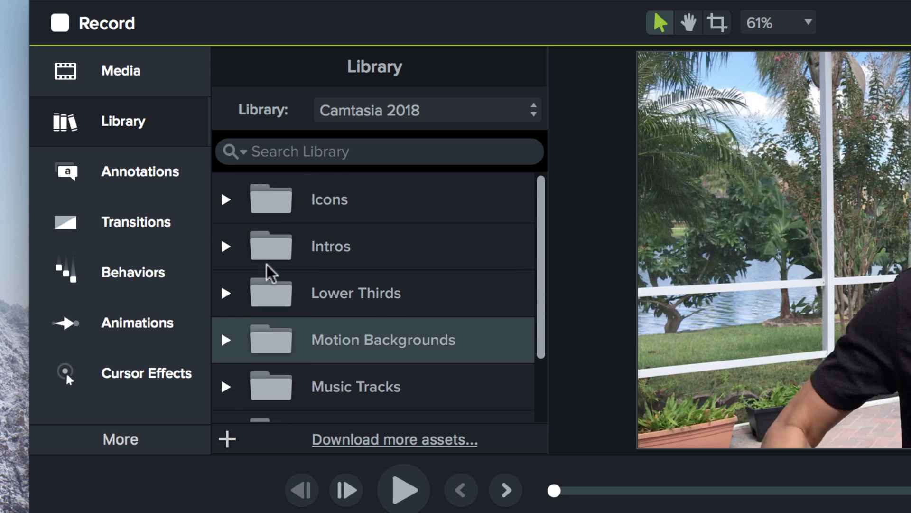
pyautogui.click(225, 197)
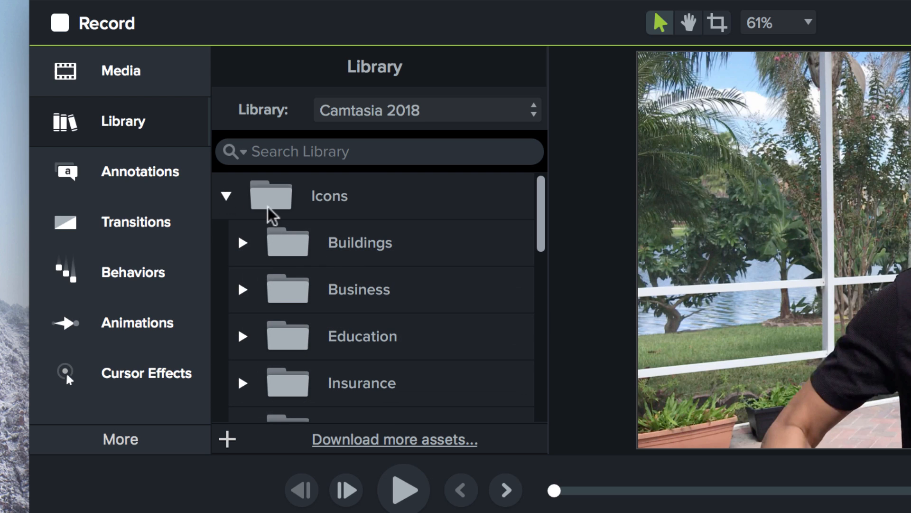
pyautogui.scroll(-1, 277, 273)
pyautogui.scroll(1, 277, 269)
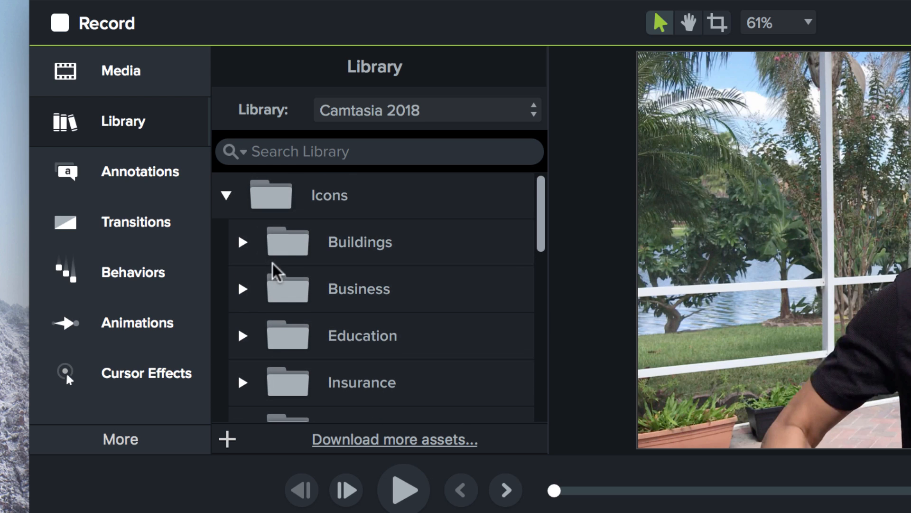
pyautogui.click(237, 245)
pyautogui.click(243, 243)
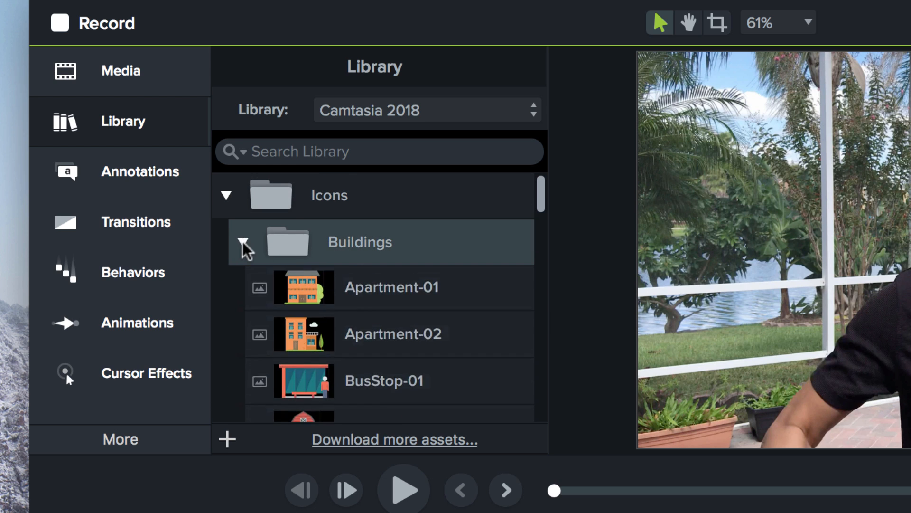
pyautogui.click(303, 299)
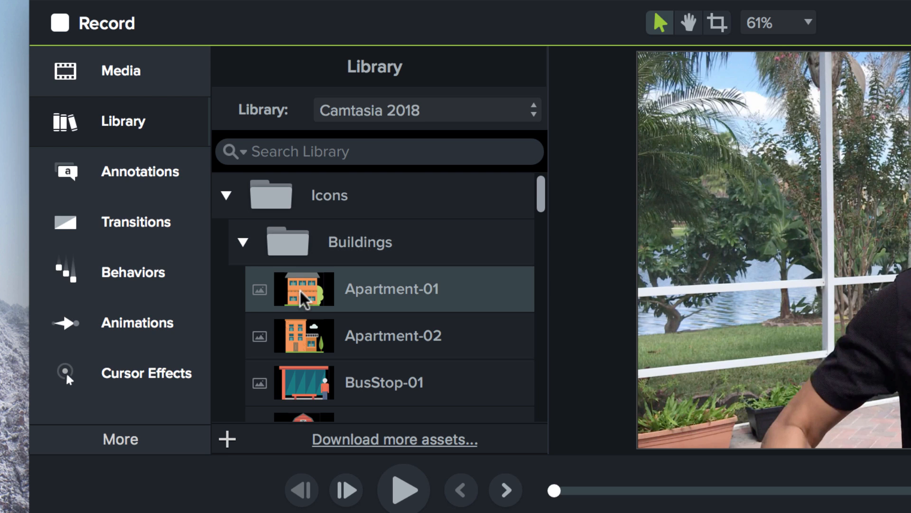
pyautogui.scroll(-3, 311, 319)
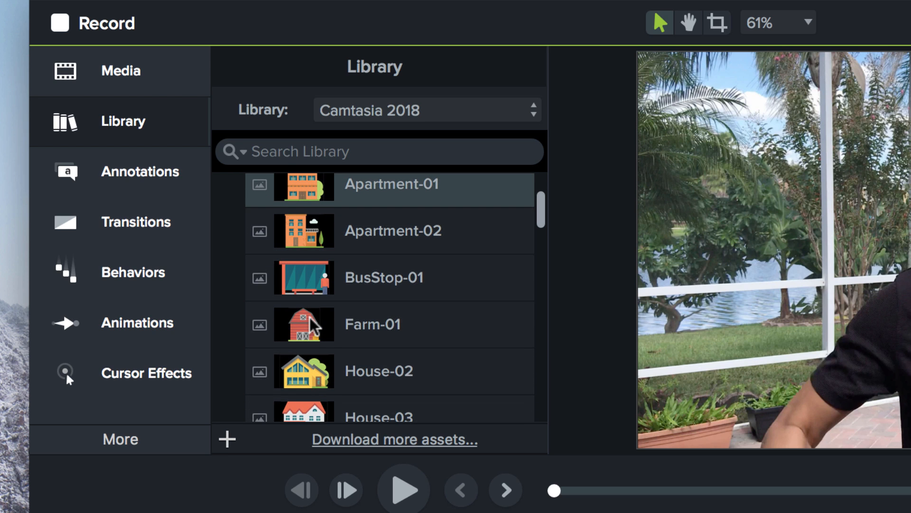
pyautogui.scroll(2, 314, 326)
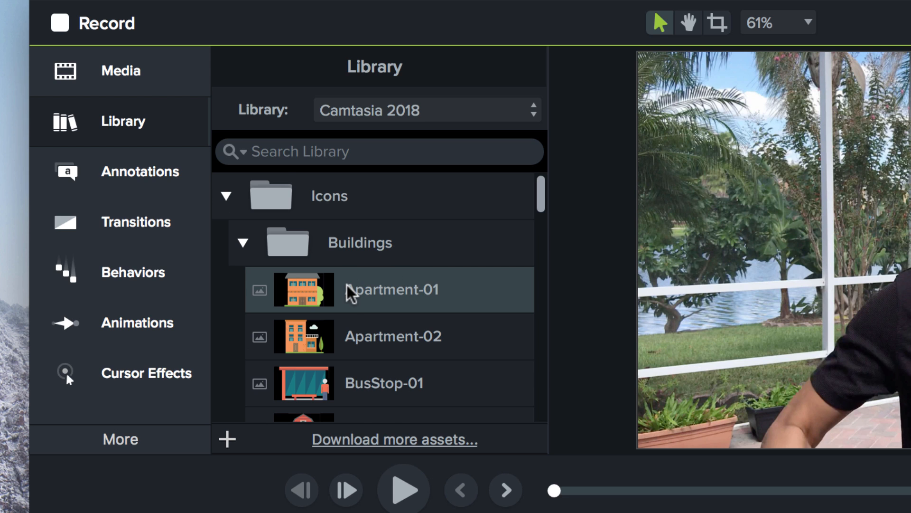
pyautogui.scroll(-1, 348, 287)
pyautogui.scroll(-10, 351, 291)
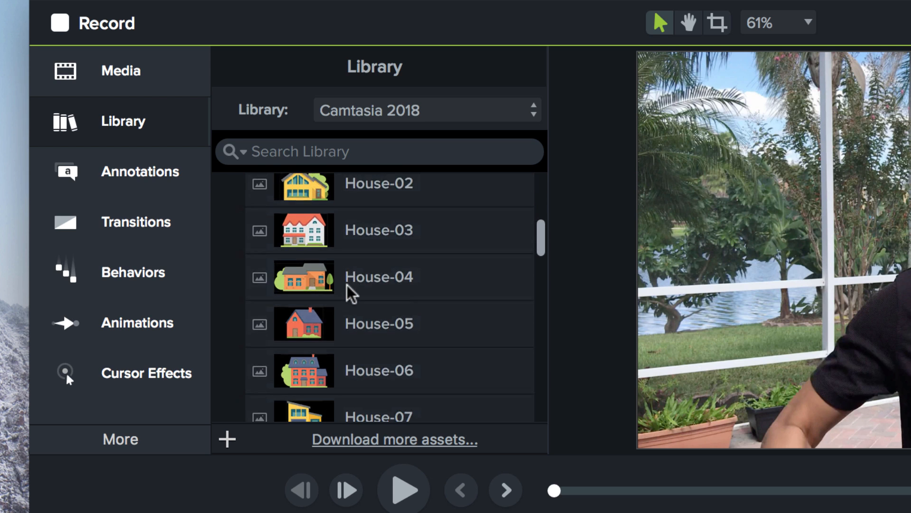
pyautogui.scroll(-10, 335, 313)
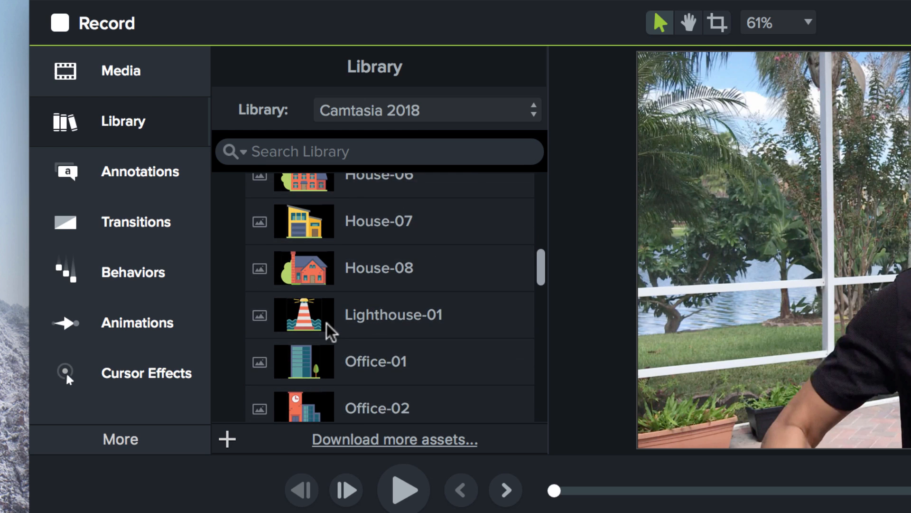
pyautogui.scroll(5, 329, 327)
pyautogui.scroll(10, 327, 323)
pyautogui.click(240, 241)
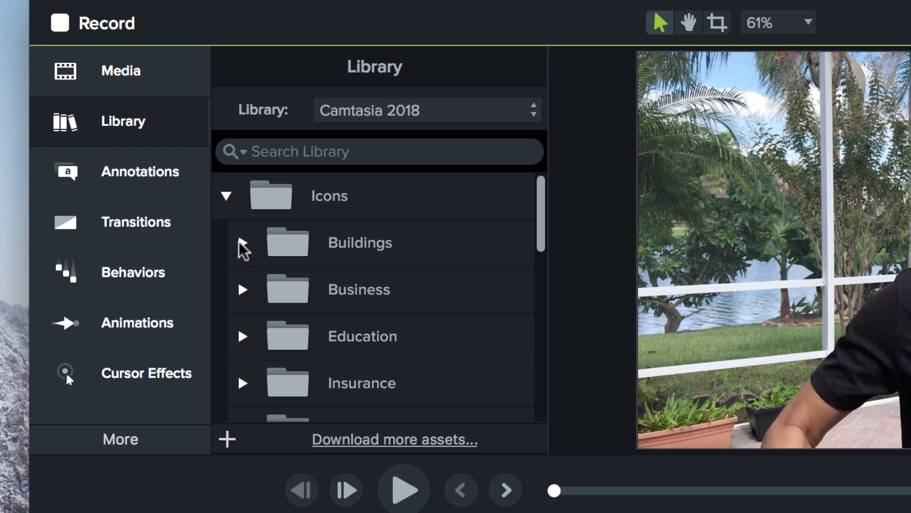
pyautogui.click(242, 245)
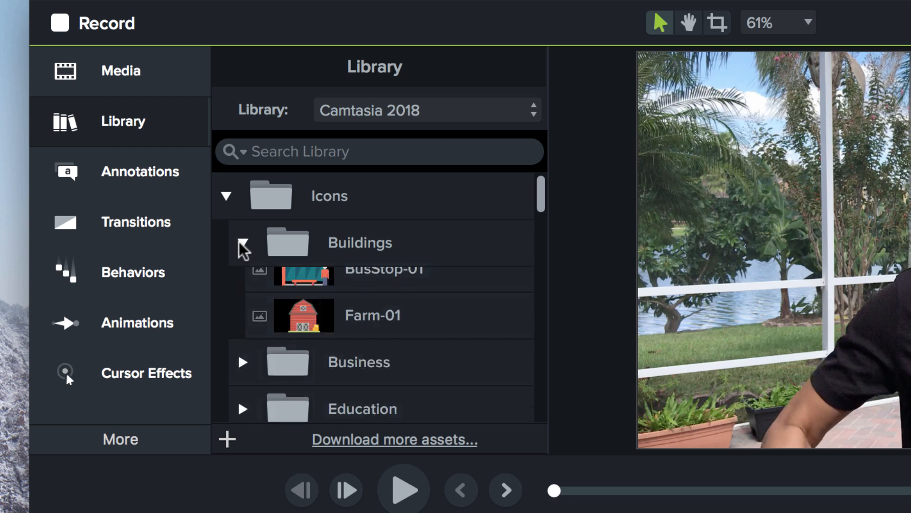
# Add the Apartment-01 icon to the timeline on Track 3 near the start of the video
pyautogui.moveTo(316, 292); pyautogui.dragTo(301, 512)
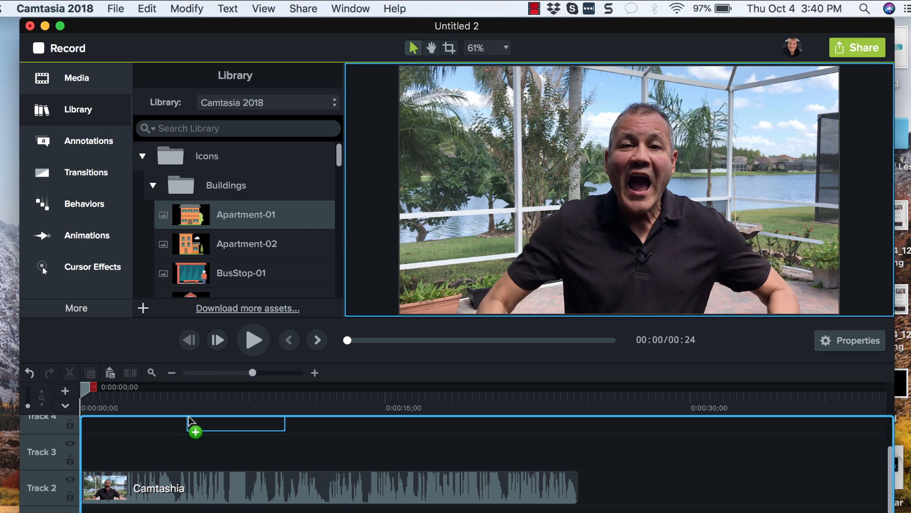
pyautogui.moveTo(189, 420); pyautogui.dragTo(123, 463)
pyautogui.moveTo(85, 391); pyautogui.dragTo(128, 398)
pyautogui.press('space')
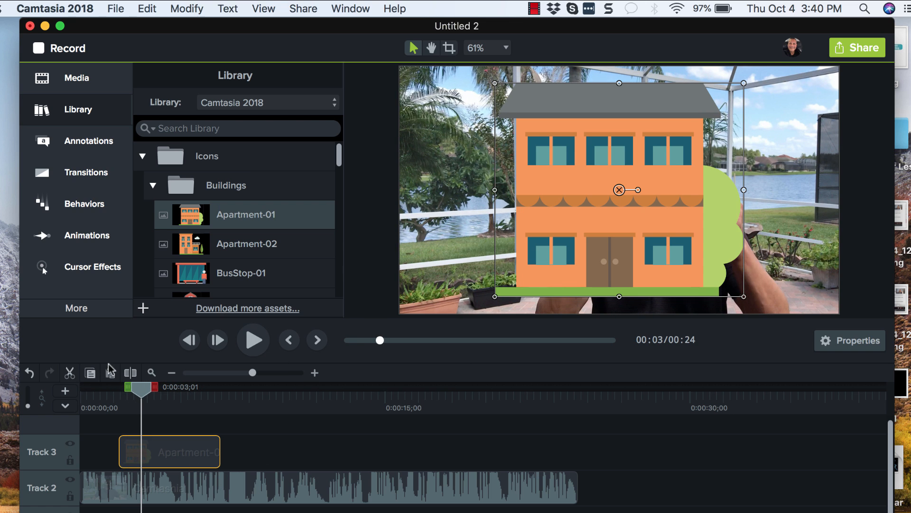
# Add the BusStop-01 icon to Track 3 just after the Apartment-01 clip
pyautogui.moveTo(141, 397); pyautogui.dragTo(109, 404)
pyautogui.moveTo(187, 273); pyautogui.dragTo(242, 451)
# Shrink the apartment icon and move it into the canvas's top-left corner
pyautogui.moveTo(104, 391); pyautogui.dragTo(153, 401)
pyautogui.click(210, 445)
pyautogui.moveTo(620, 226); pyautogui.dragTo(525, 209)
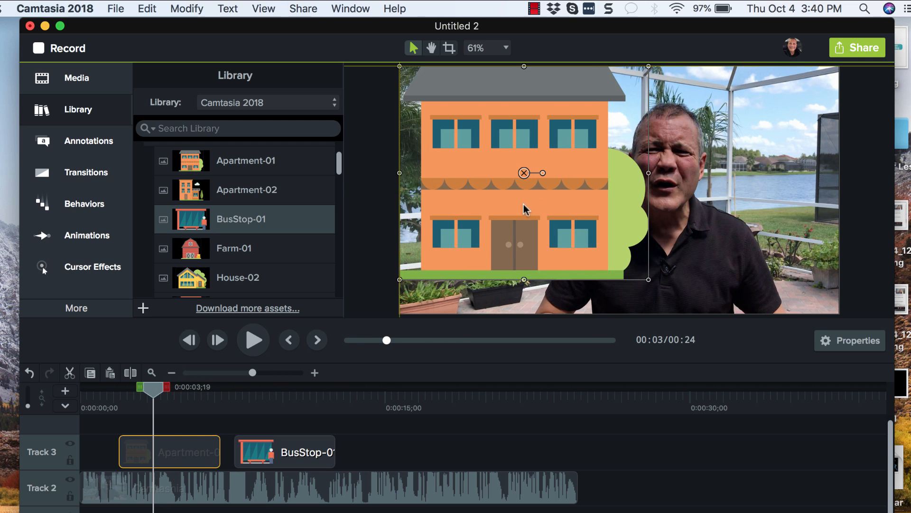
pyautogui.moveTo(649, 281); pyautogui.dragTo(454, 158)
pyautogui.moveTo(414, 110)
pyautogui.mouseDown()
pyautogui.moveTo(420, 168)
pyautogui.moveTo(413, 112)
pyautogui.mouseUp()
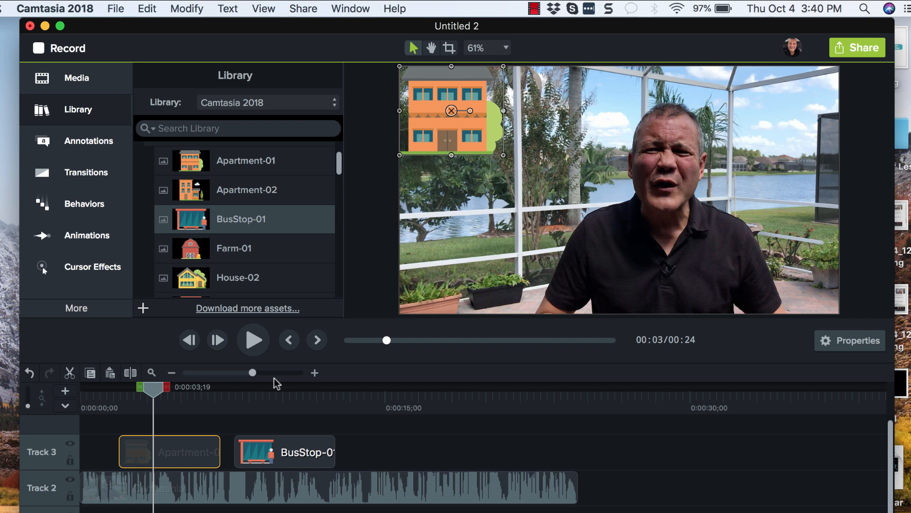
# Shrink the bus stop icon and move it into the canvas's bottom-left corner
pyautogui.click(259, 452)
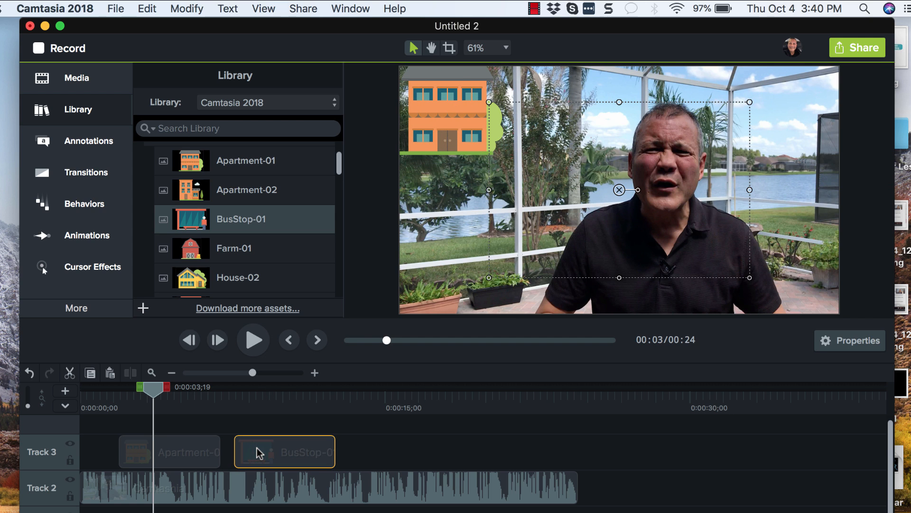
pyautogui.moveTo(156, 390); pyautogui.dragTo(279, 417)
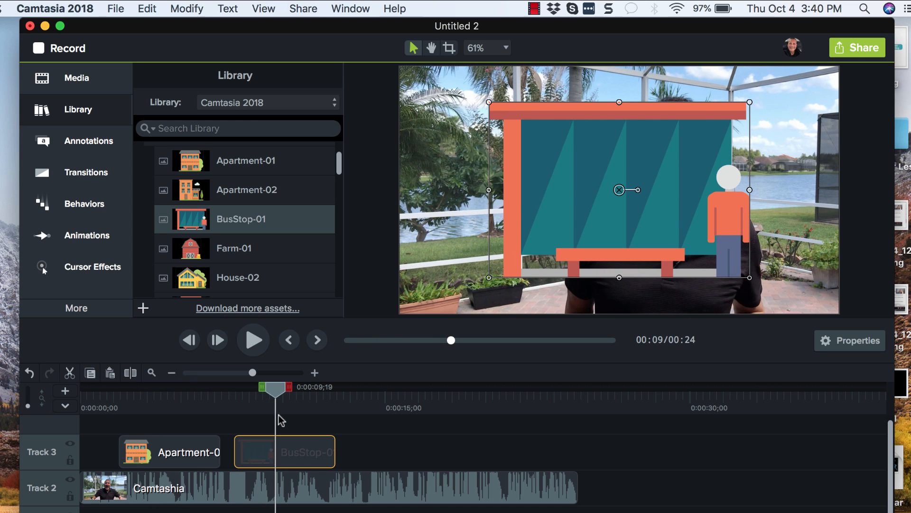
pyautogui.moveTo(485, 105); pyautogui.dragTo(631, 195)
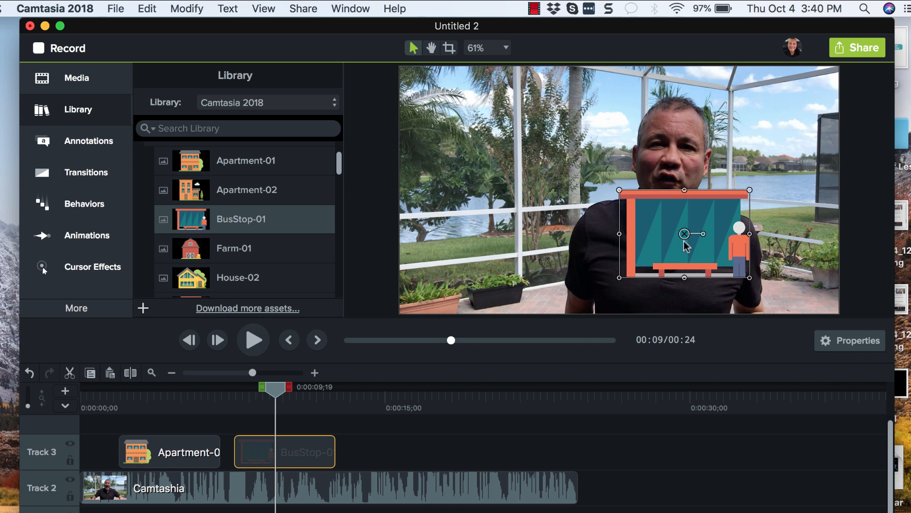
pyautogui.moveTo(690, 247); pyautogui.dragTo(462, 286)
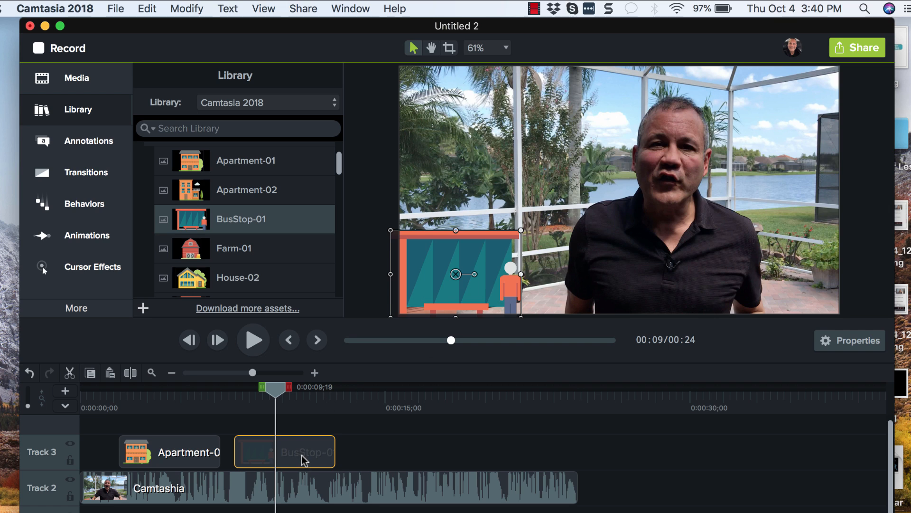
# Move the BusStop clip onto Track 4 aligned with the Apartment clip, and slightly shrink the bus stop icon
pyautogui.moveTo(302, 455); pyautogui.dragTo(186, 467)
pyautogui.moveTo(275, 389); pyautogui.dragTo(134, 421)
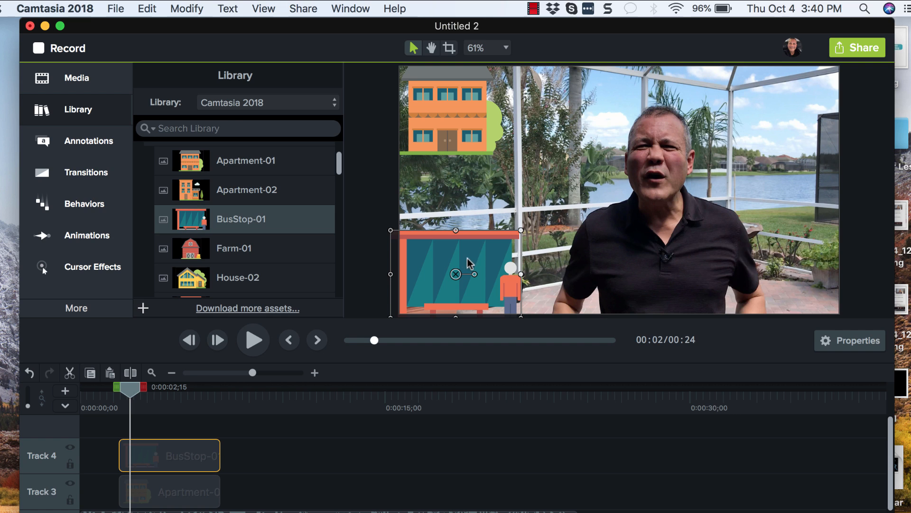
pyautogui.moveTo(520, 232); pyautogui.dragTo(504, 244)
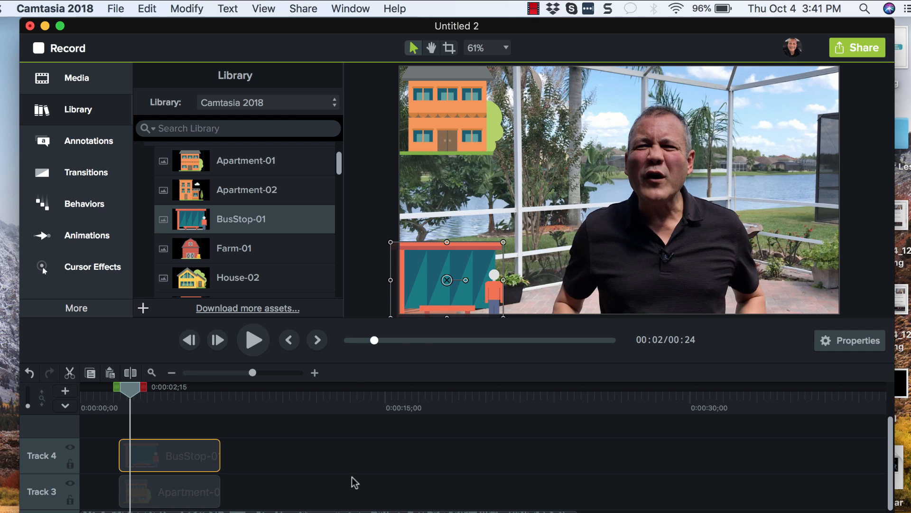
# Add the Lighthouse-01 icon to the timeline on a new Track 5 aligned with the other icon clips
pyautogui.scroll(-10, 236, 257)
pyautogui.scroll(2, 236, 257)
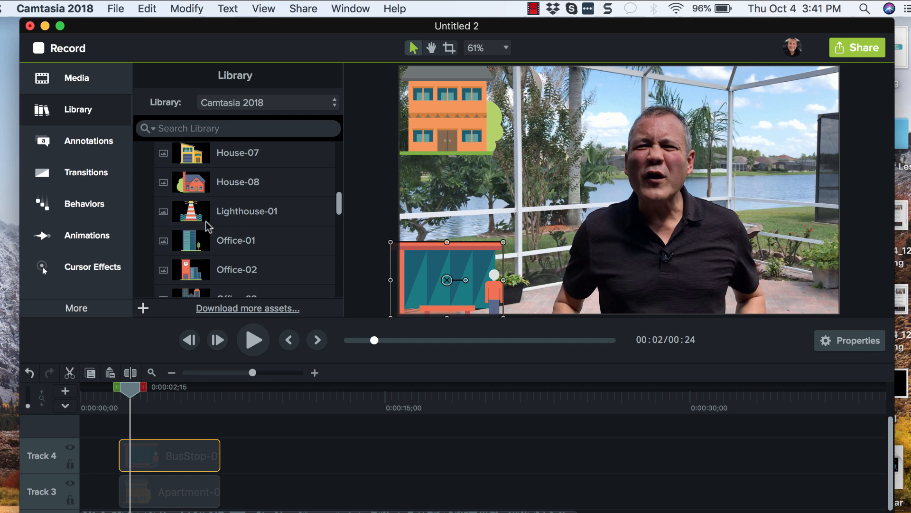
pyautogui.moveTo(205, 213); pyautogui.dragTo(122, 427)
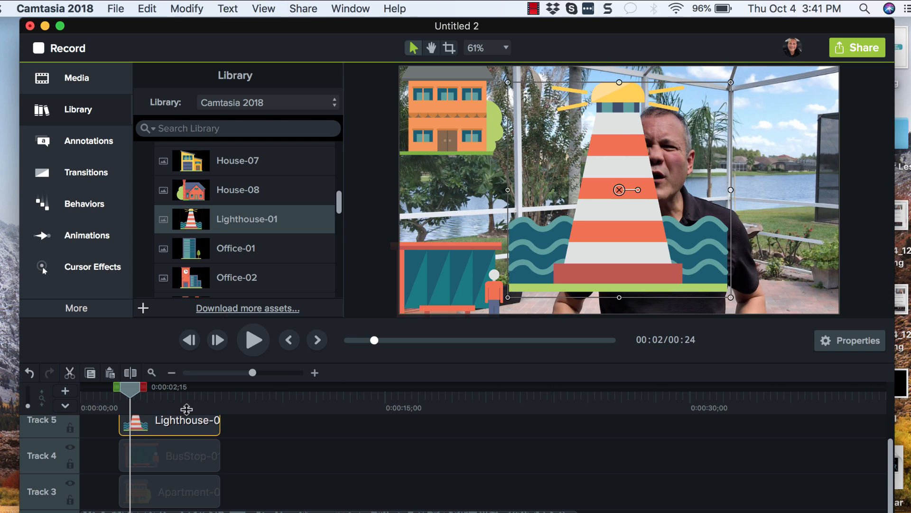
# Shrink the lighthouse icon and place it in the canvas's top-right corner, undoing accidental changes to the video
pyautogui.moveTo(509, 84); pyautogui.dragTo(682, 231)
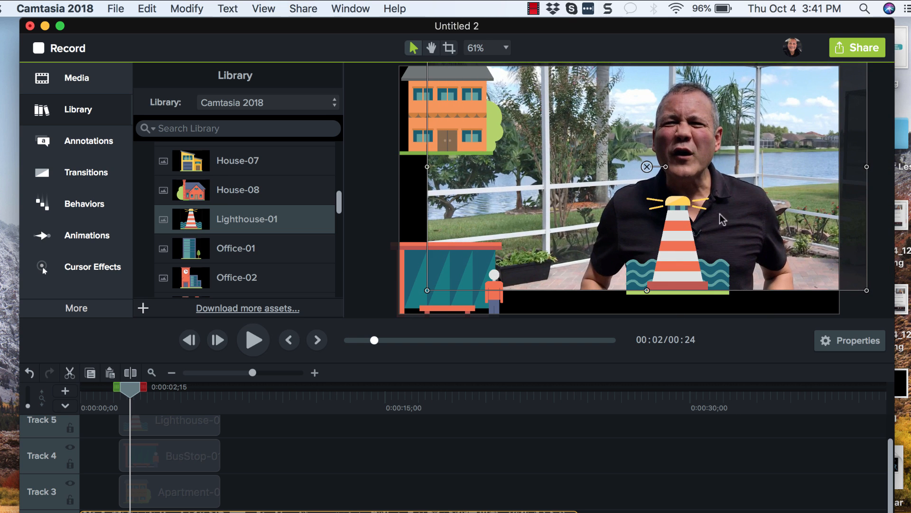
pyautogui.moveTo(545, 169); pyautogui.dragTo(762, 172)
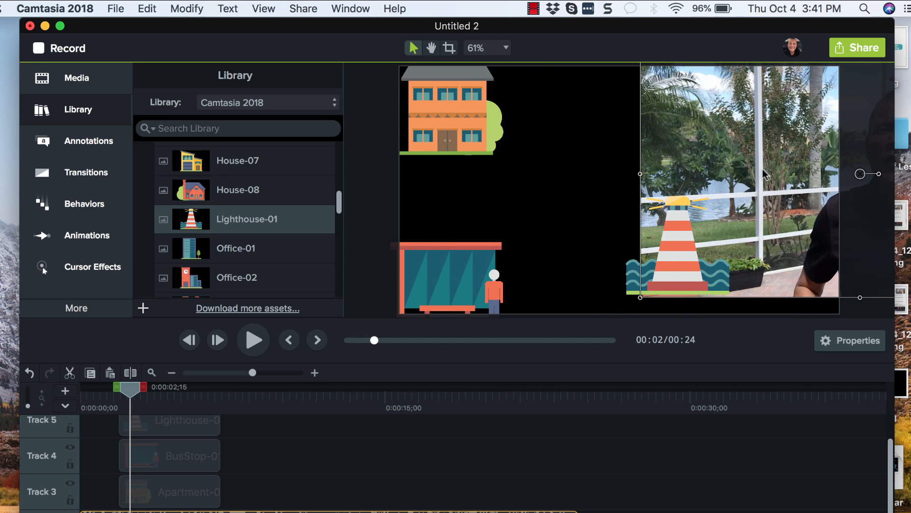
pyautogui.press('super+z')
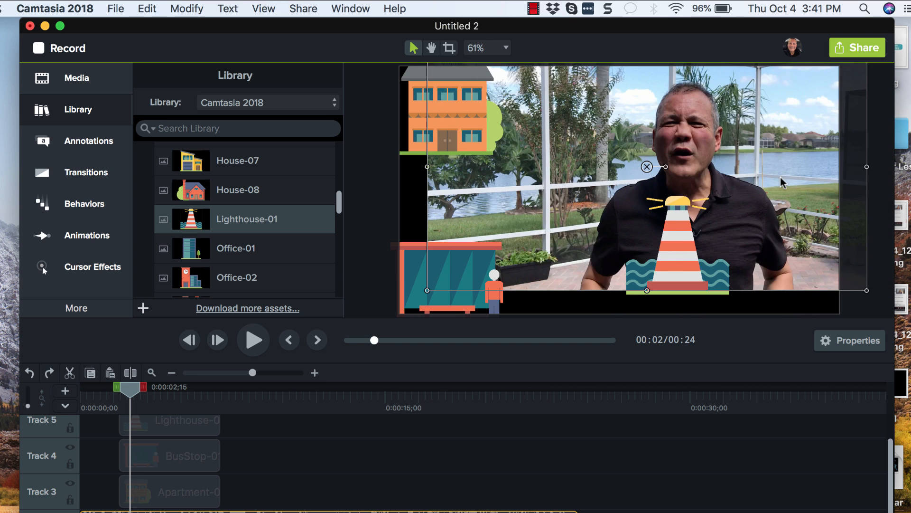
pyautogui.moveTo(782, 182); pyautogui.dragTo(780, 182)
pyautogui.press('super+z')
pyautogui.press('super+z')
pyautogui.moveTo(682, 244); pyautogui.dragTo(778, 130)
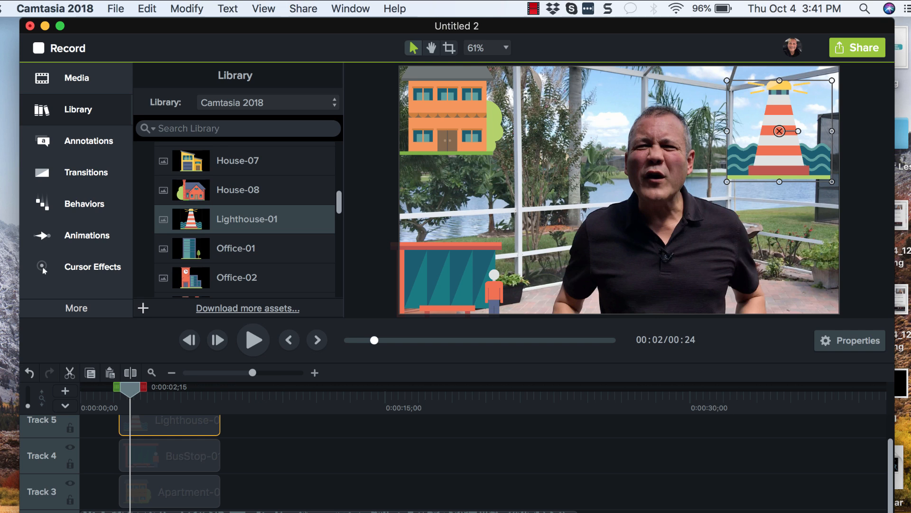
pyautogui.click(712, 233)
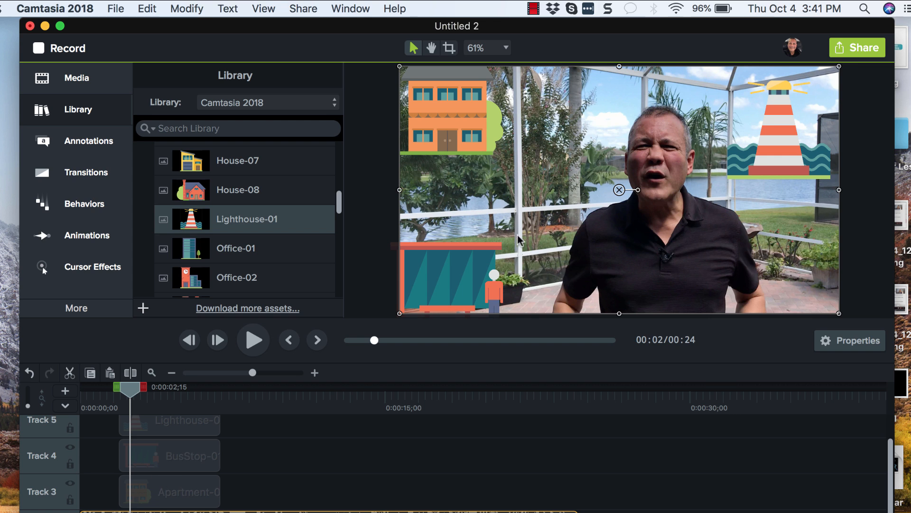
pyautogui.moveTo(519, 239); pyautogui.dragTo(811, 292)
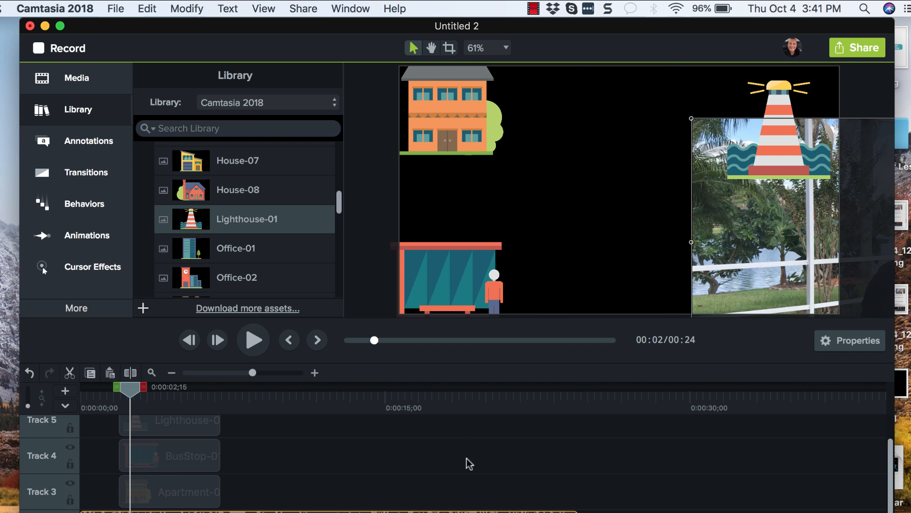
pyautogui.press('super+z')
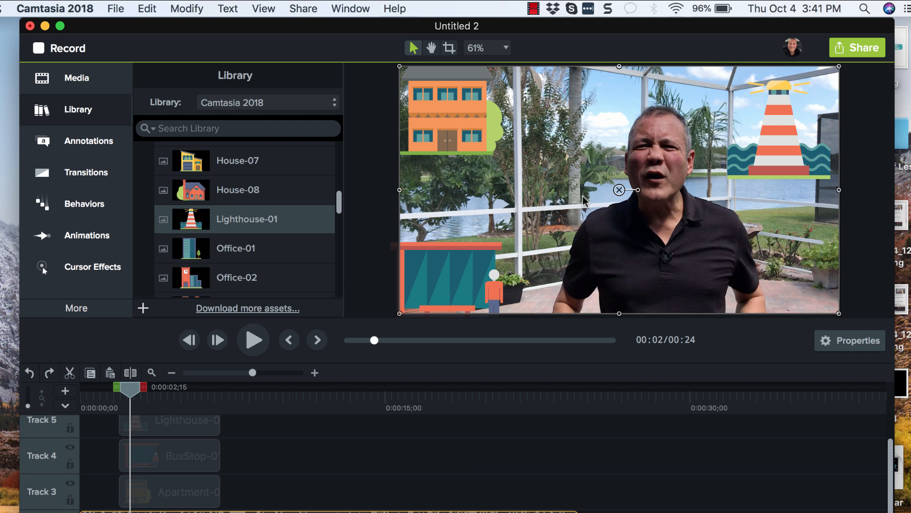
pyautogui.moveTo(583, 202); pyautogui.dragTo(758, 258)
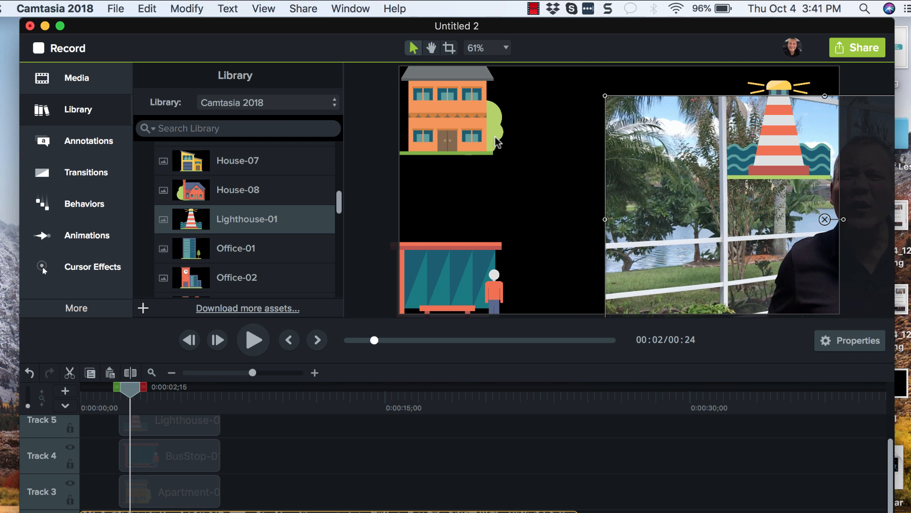
pyautogui.press('super+z')
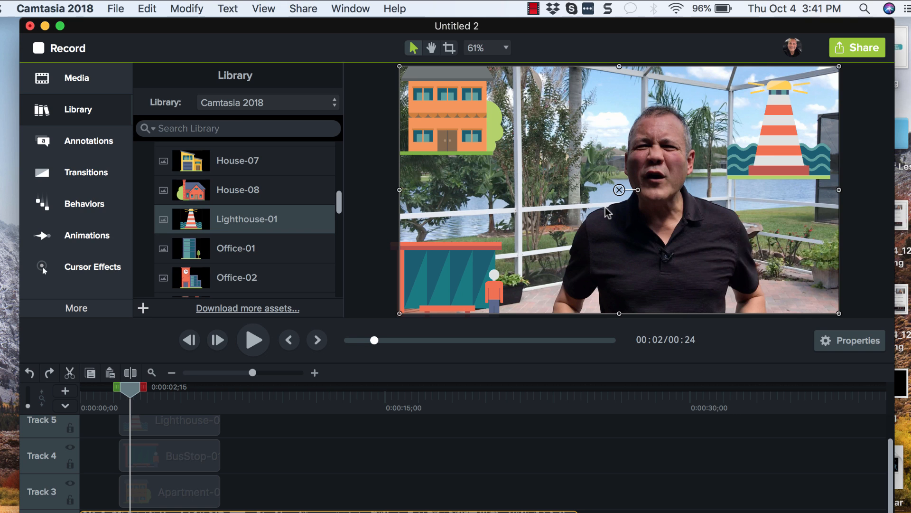
# Add the BarChart-01 icon from the library's Business folder onto the canvas on a new track
pyautogui.click(749, 178)
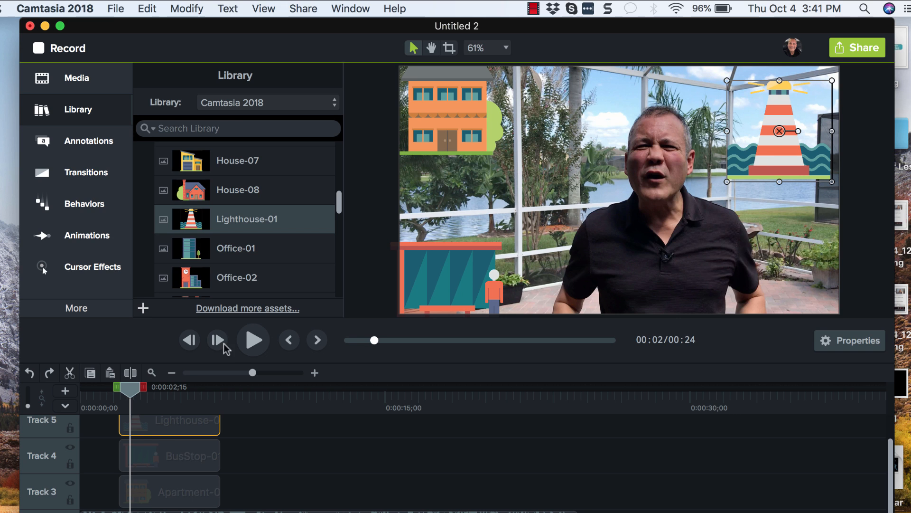
pyautogui.scroll(10, 163, 207)
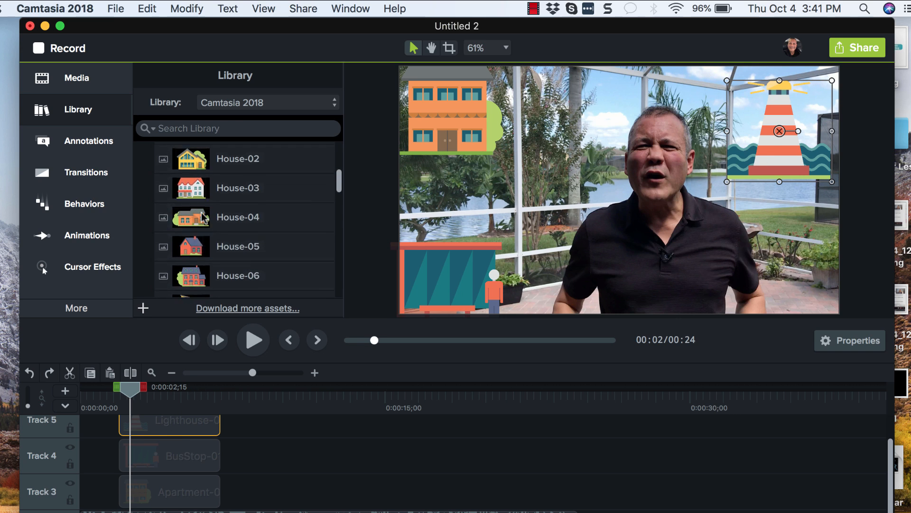
pyautogui.click(152, 187)
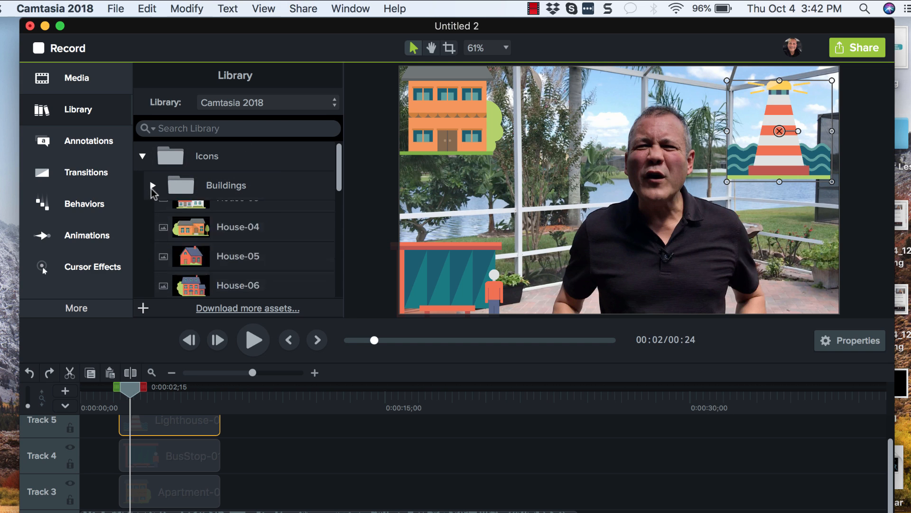
pyautogui.click(153, 215)
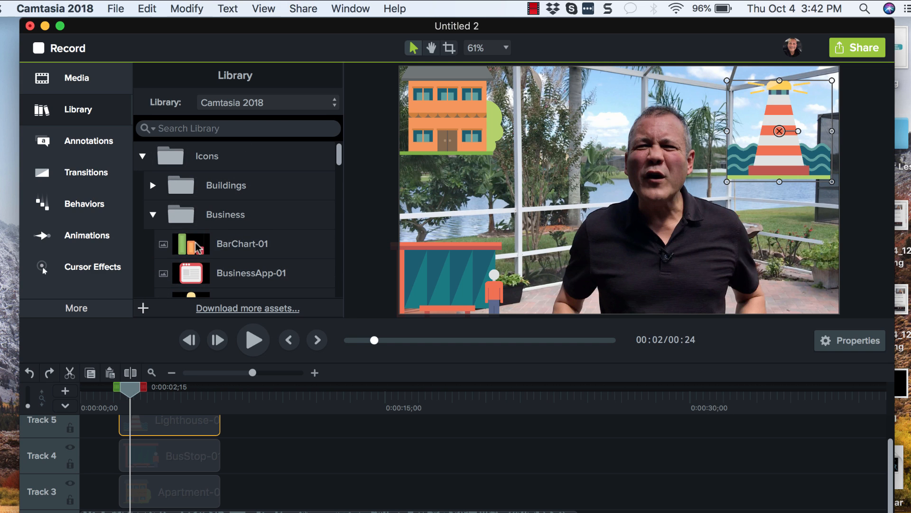
pyautogui.moveTo(195, 252); pyautogui.dragTo(609, 217)
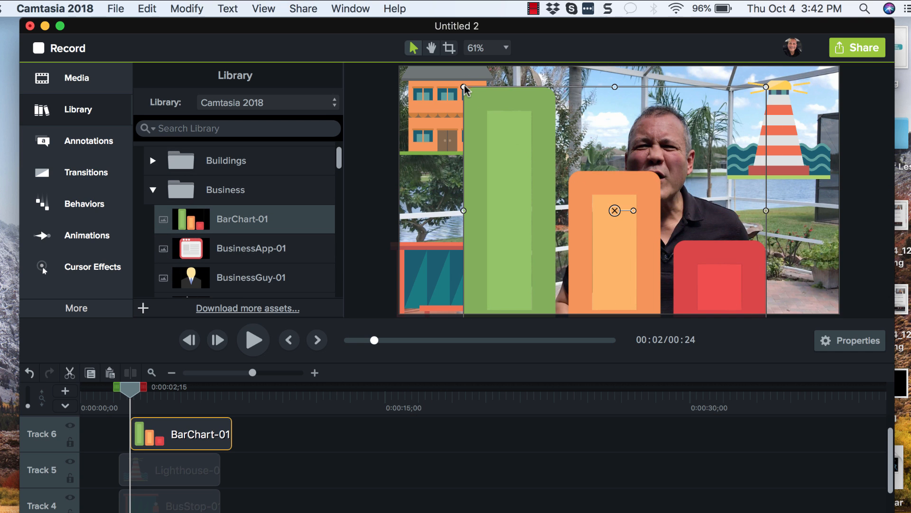
# Shrink the bar chart icon and move it into the canvas's bottom-right corner
pyautogui.moveTo(464, 87); pyautogui.dragTo(613, 221)
pyautogui.moveTo(669, 278); pyautogui.dragTo(594, 164)
pyautogui.moveTo(532, 98); pyautogui.dragTo(605, 151)
pyautogui.press('super+z')
pyautogui.click(551, 102)
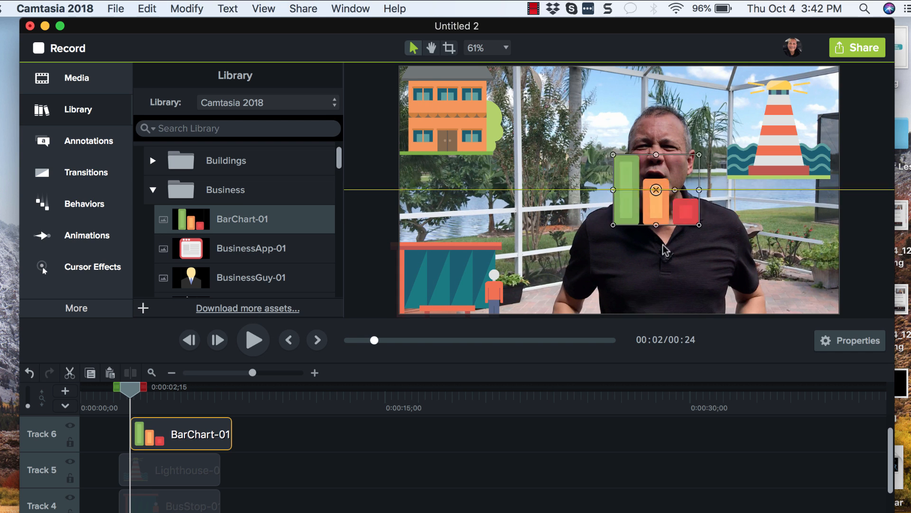
pyautogui.moveTo(611, 202); pyautogui.dragTo(753, 291)
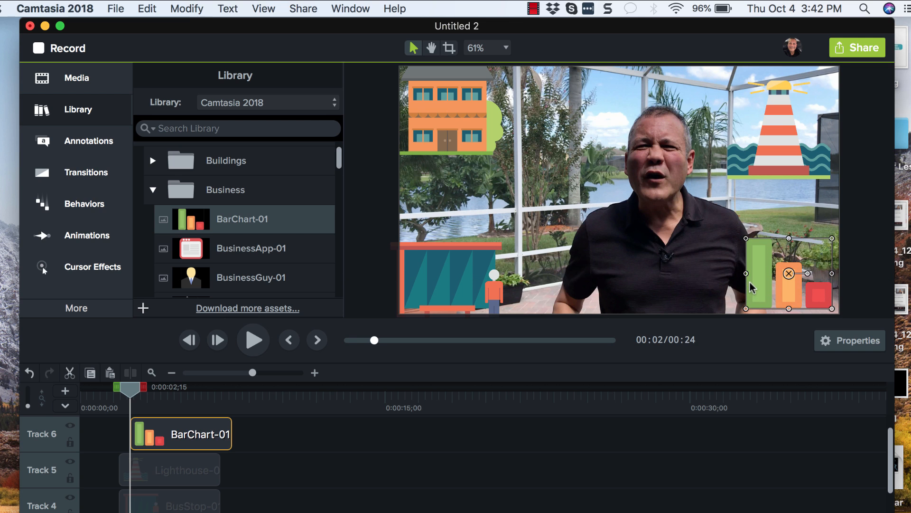
# Add the checklist-01 icon from the Business folder onto the canvas on a new track
pyautogui.click(616, 223)
pyautogui.scroll(-5, 268, 252)
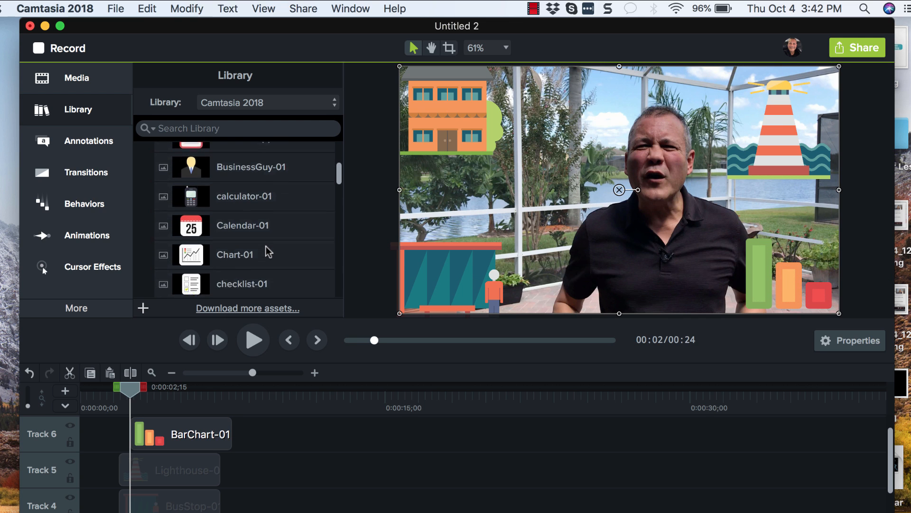
pyautogui.click(182, 208)
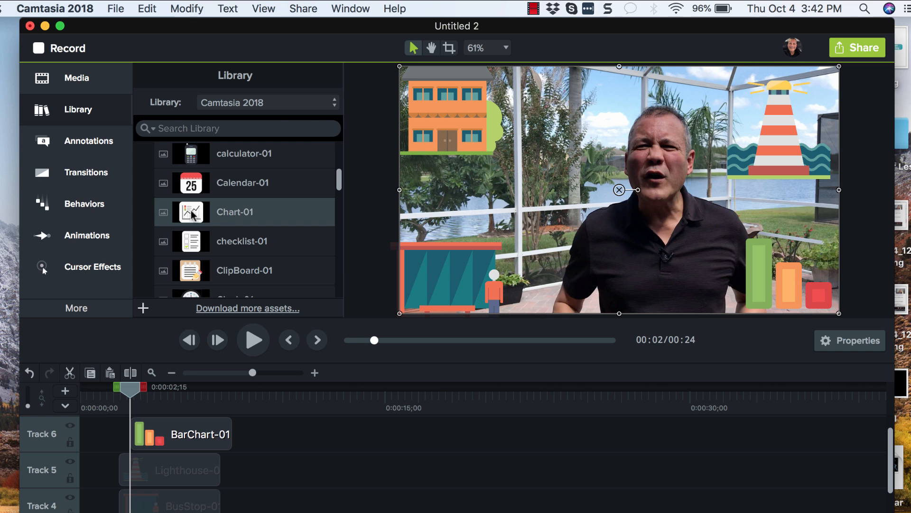
pyautogui.scroll(-2, 197, 242)
pyautogui.moveTo(188, 200); pyautogui.dragTo(611, 197)
# Shrink the checklist icon to about 52% and move it into the canvas's top-left corner
pyautogui.moveTo(504, 75); pyautogui.dragTo(596, 178)
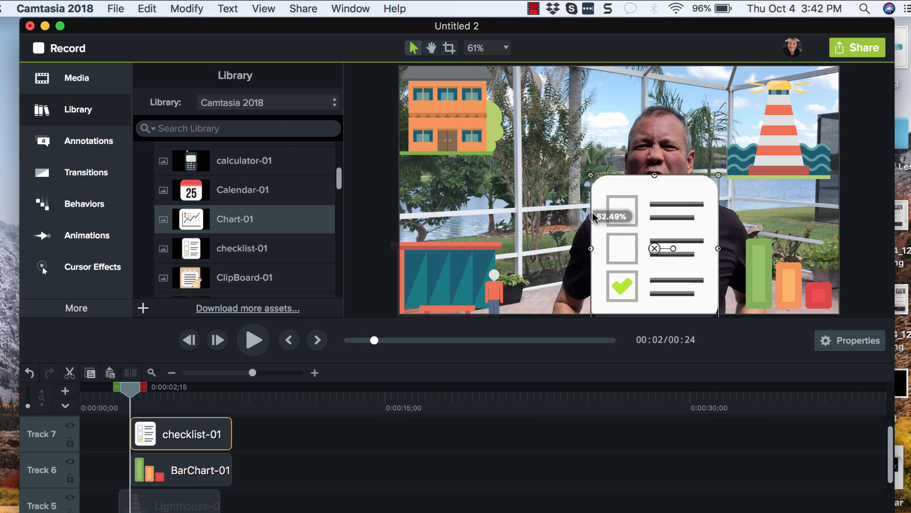
pyautogui.moveTo(622, 245); pyautogui.dragTo(422, 128)
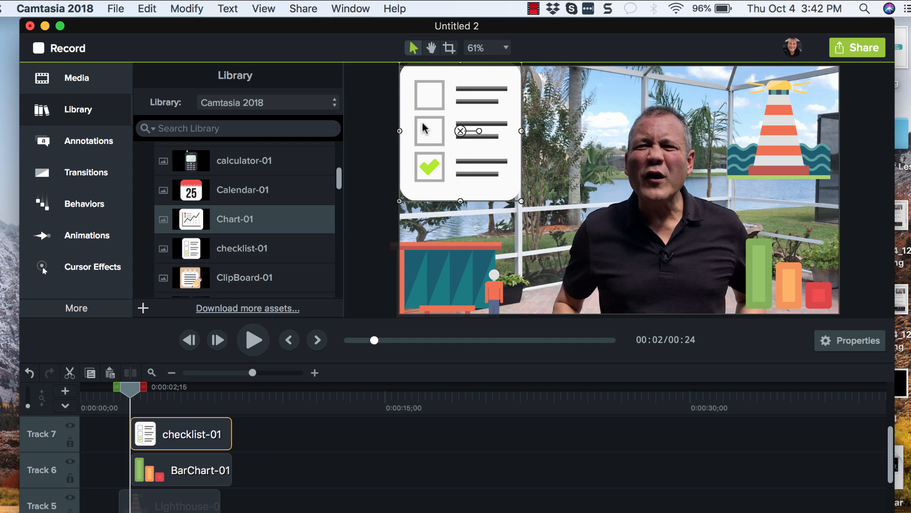
pyautogui.click(540, 186)
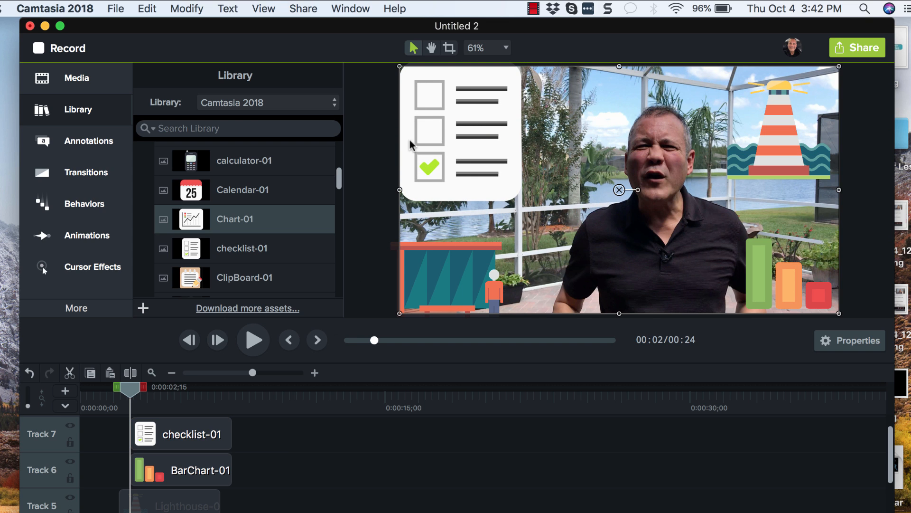
pyautogui.click(439, 128)
pyautogui.scroll(10, 207, 239)
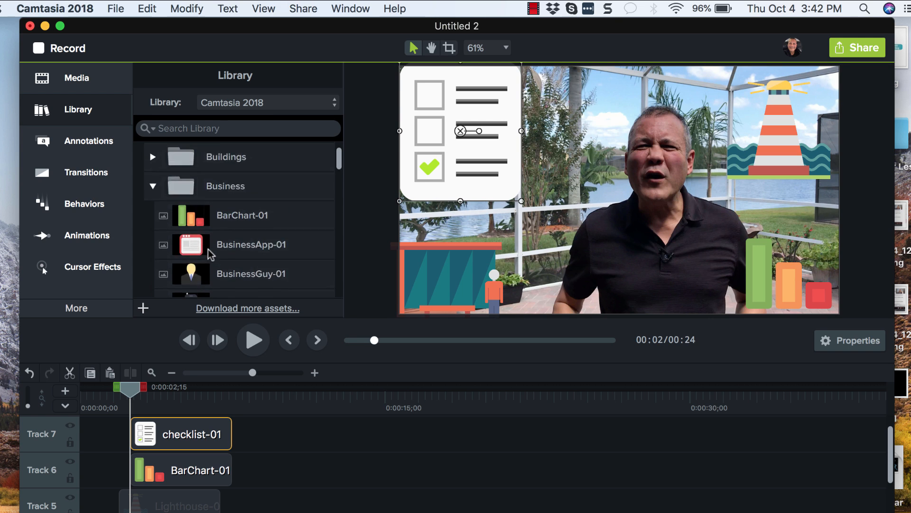
pyautogui.click(152, 214)
pyautogui.scroll(-1, 167, 260)
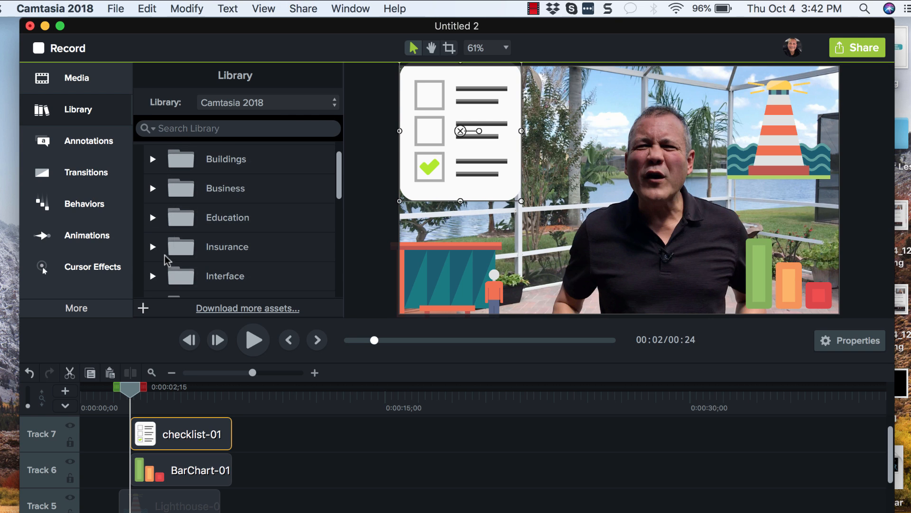
pyautogui.click(179, 230)
pyautogui.click(152, 219)
pyautogui.click(237, 276)
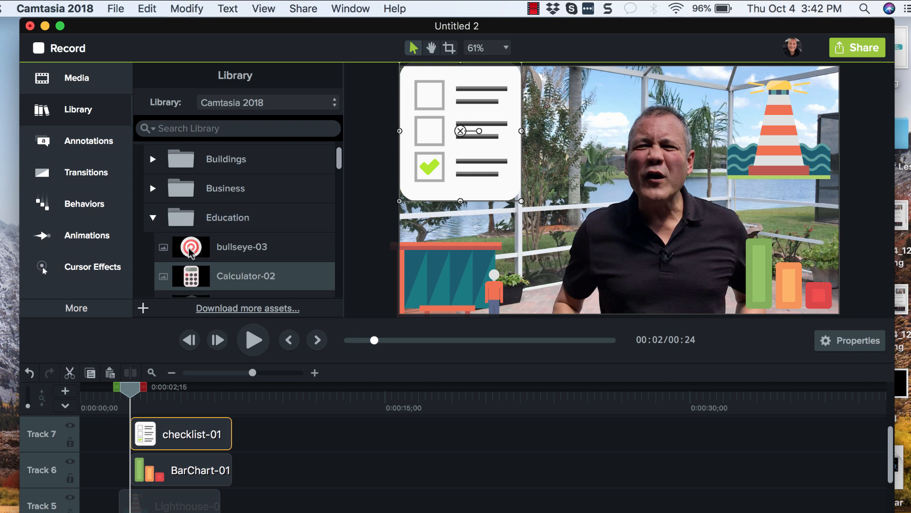
pyautogui.moveTo(190, 246); pyautogui.dragTo(656, 186)
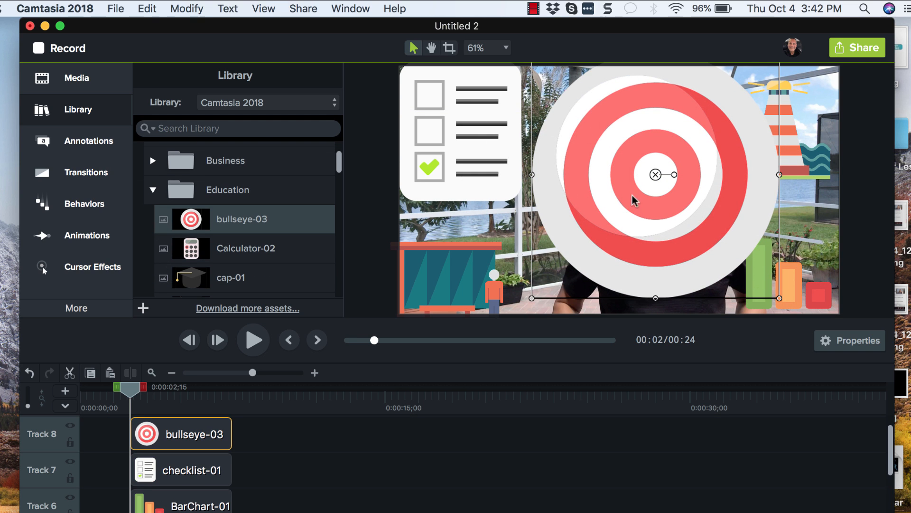
pyautogui.press('super+z')
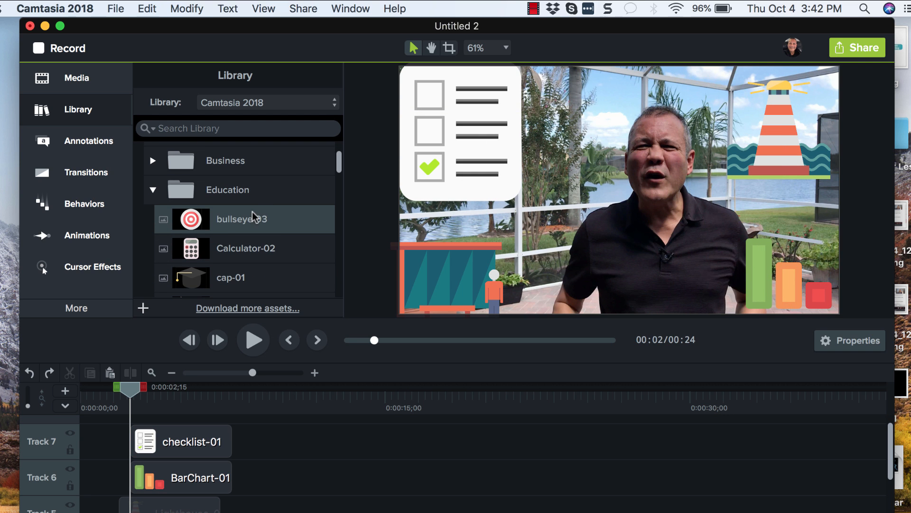
# Add the Man 1 figure from the library's People folder onto the canvas on a new track
pyautogui.click(177, 205)
pyautogui.scroll(-3, 178, 209)
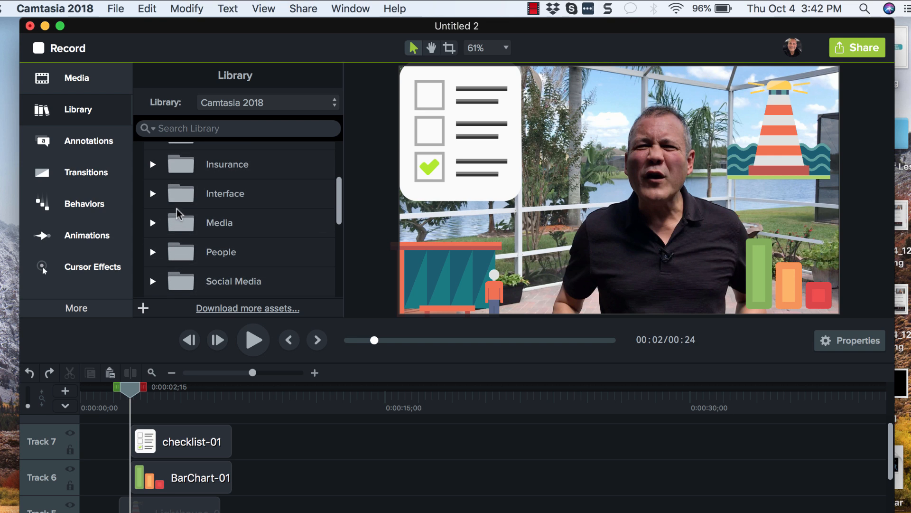
pyautogui.scroll(-2, 178, 245)
pyautogui.click(153, 202)
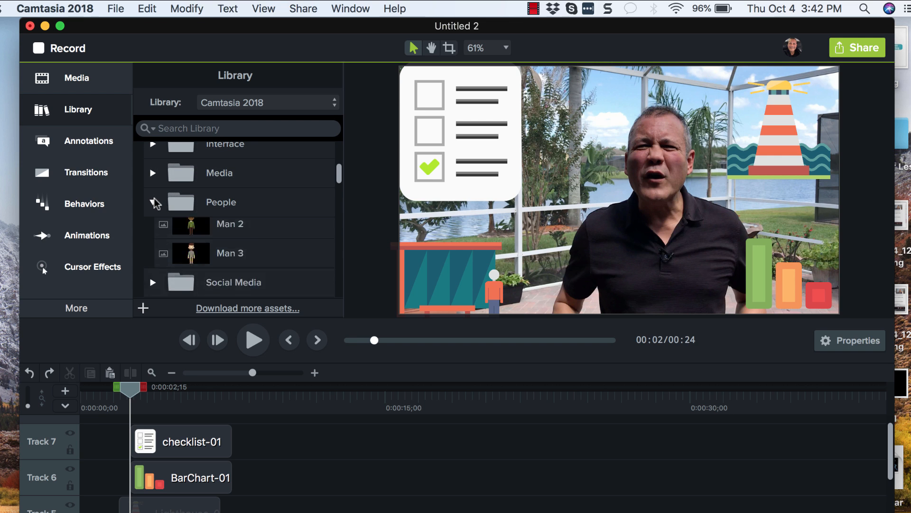
pyautogui.moveTo(192, 232); pyautogui.dragTo(654, 192)
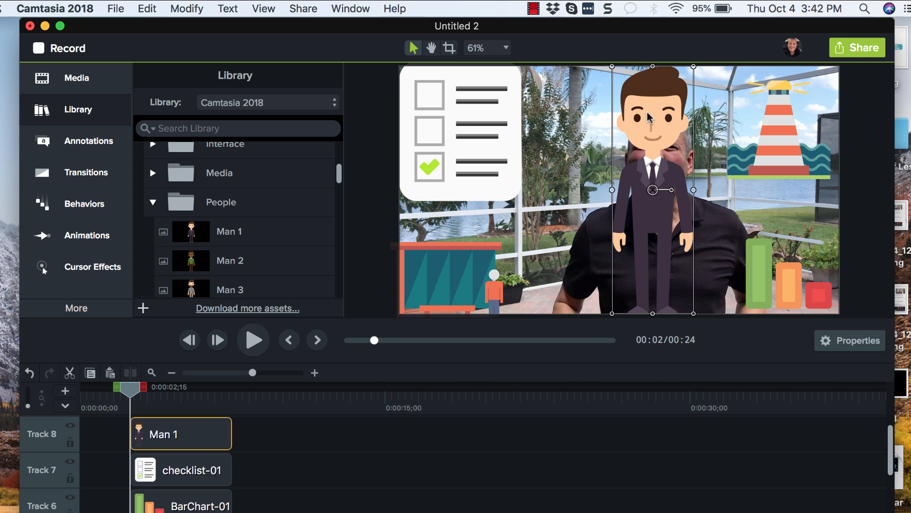
# Shrink the Man 1 figure and place it beside the checklist near the top of the canvas
pyautogui.moveTo(613, 67); pyautogui.dragTo(676, 217)
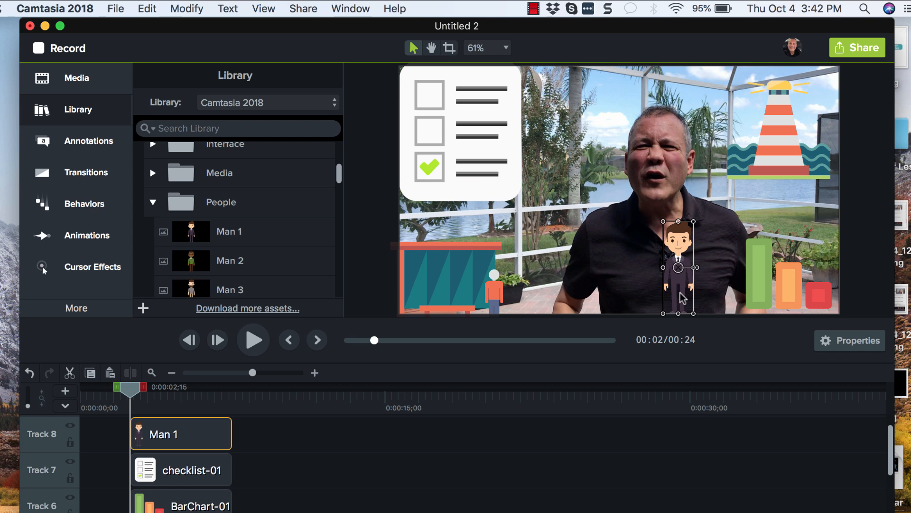
pyautogui.moveTo(680, 291); pyautogui.dragTo(567, 161)
pyautogui.click(546, 223)
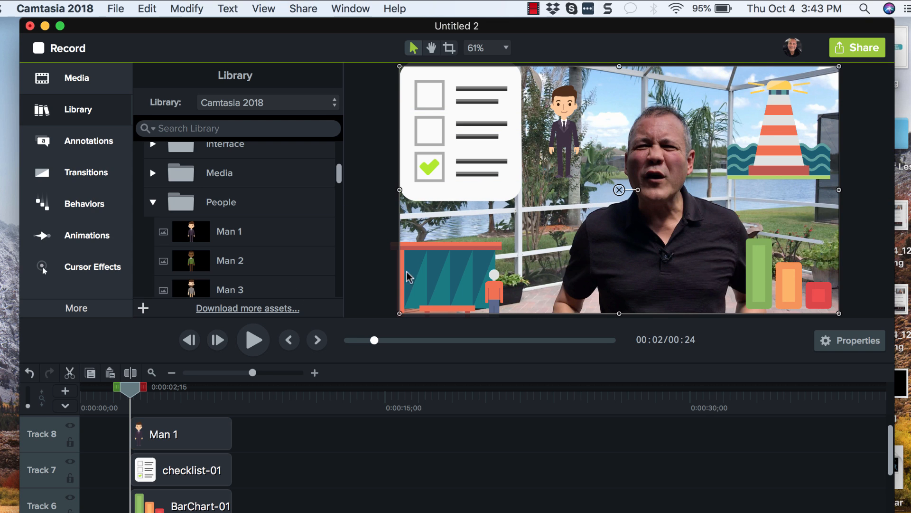
# Add the broadcast-01 icon from the Social Media folder onto the canvas on a new track
pyautogui.click(152, 202)
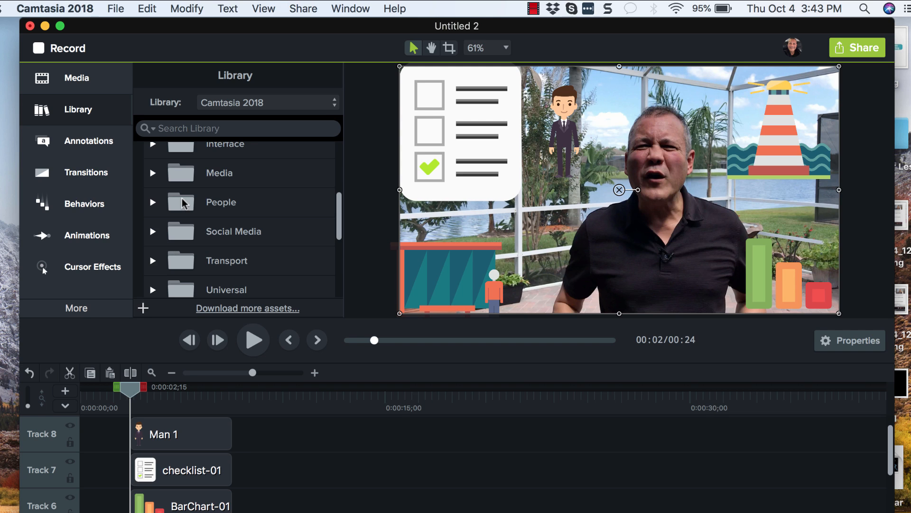
pyautogui.scroll(2, 185, 204)
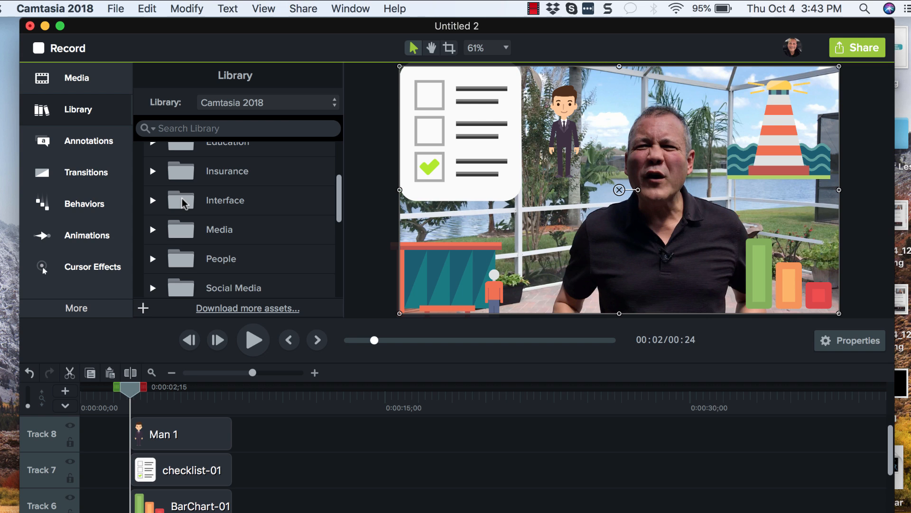
pyautogui.scroll(-3, 185, 203)
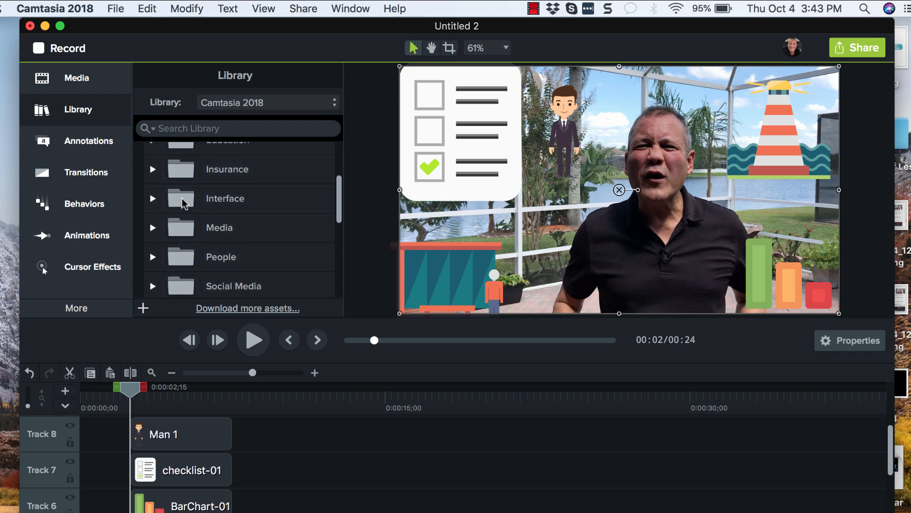
pyautogui.scroll(-1, 152, 200)
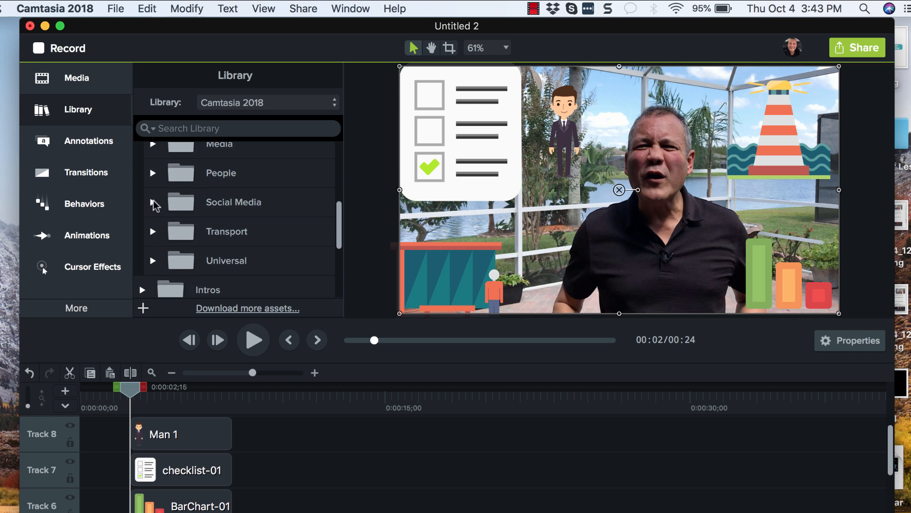
pyautogui.click(153, 204)
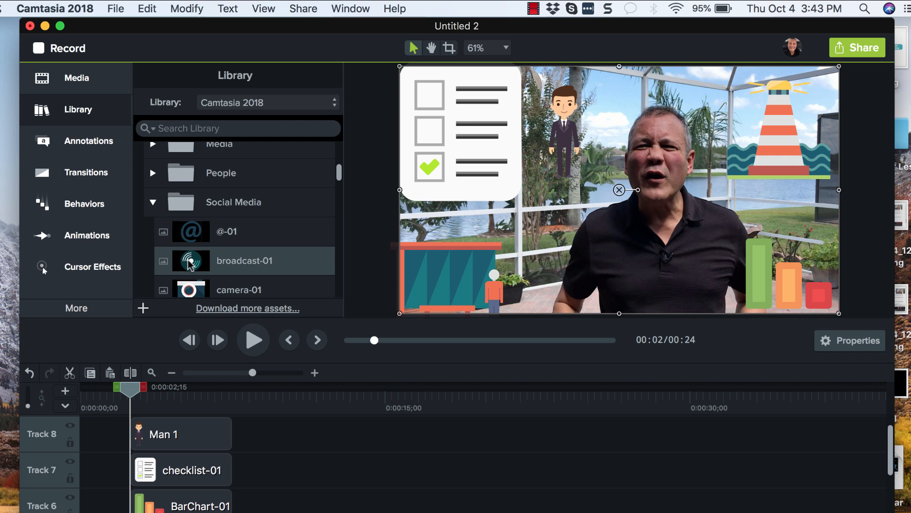
pyautogui.moveTo(190, 264); pyautogui.dragTo(596, 201)
# Add the monitor-02 icon onto the canvas on a new track and collapse the Universal library folder
pyautogui.scroll(-5, 216, 255)
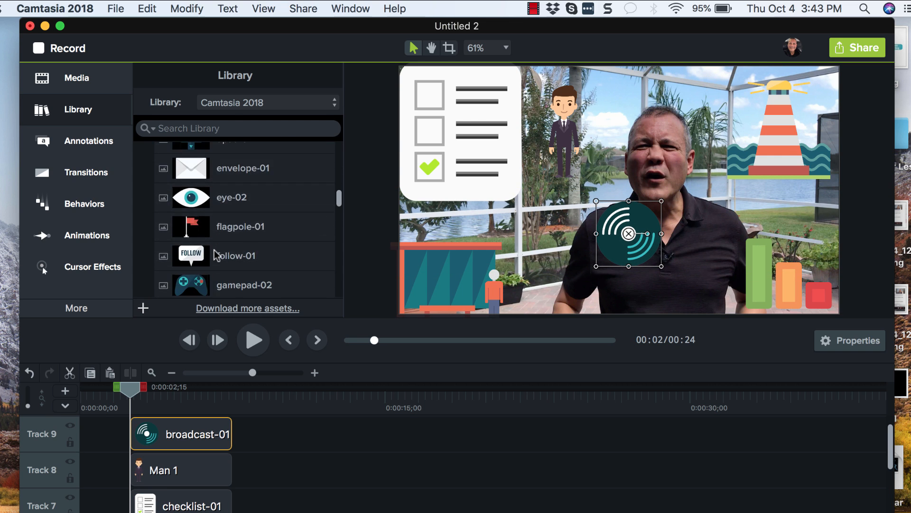
pyautogui.scroll(-3, 216, 255)
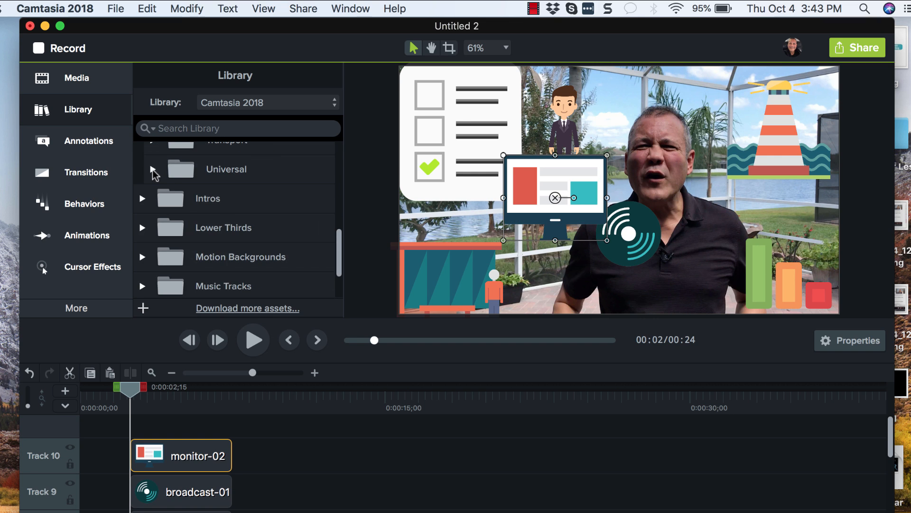
pyautogui.click(153, 170)
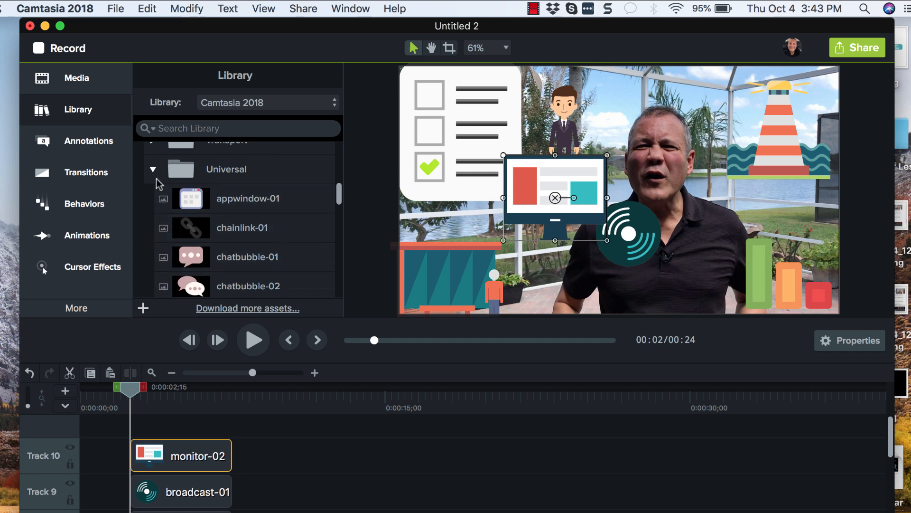
pyautogui.scroll(-5, 159, 185)
pyautogui.scroll(5, 182, 233)
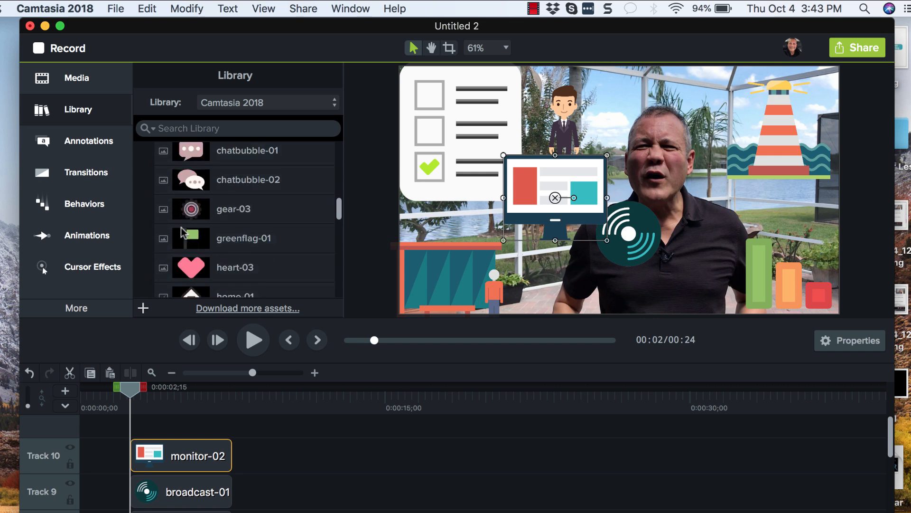
pyautogui.click(153, 206)
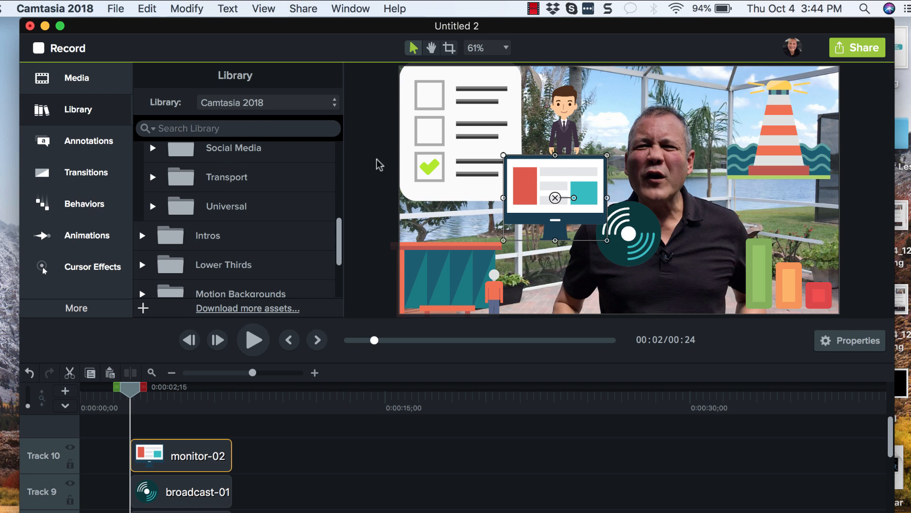
# Delete all the overlay icons and figures from the canvas
pyautogui.press('Delete')
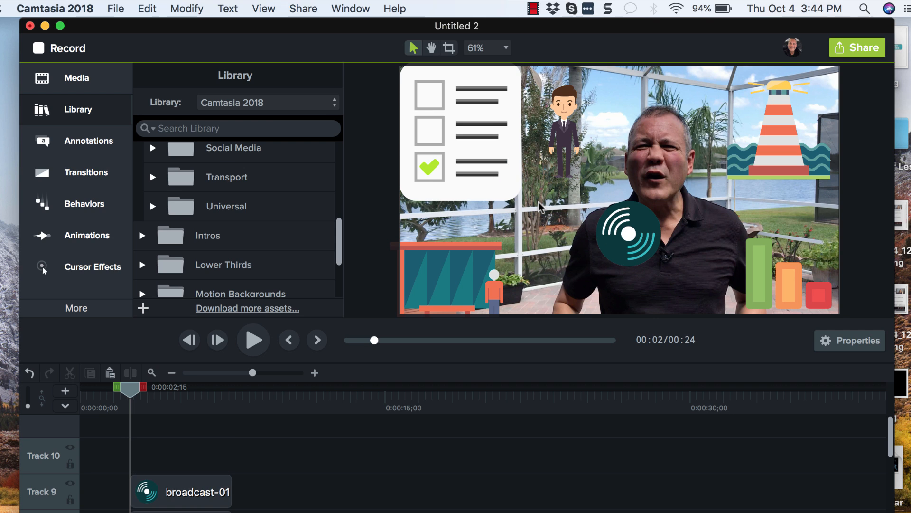
pyautogui.click(495, 152)
pyautogui.press('Delete')
pyautogui.click(456, 119)
pyautogui.press('Delete')
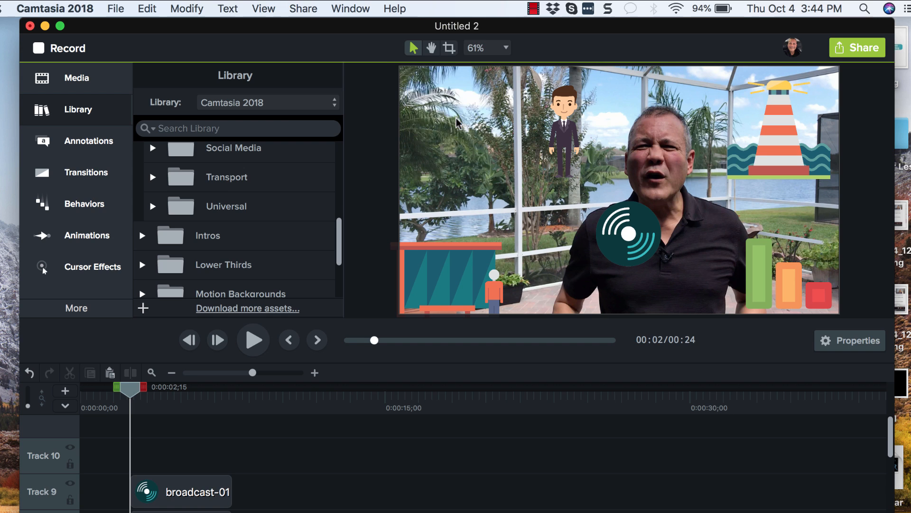
pyautogui.click(570, 109)
pyautogui.press('Delete')
pyautogui.click(757, 104)
pyautogui.press('Delete')
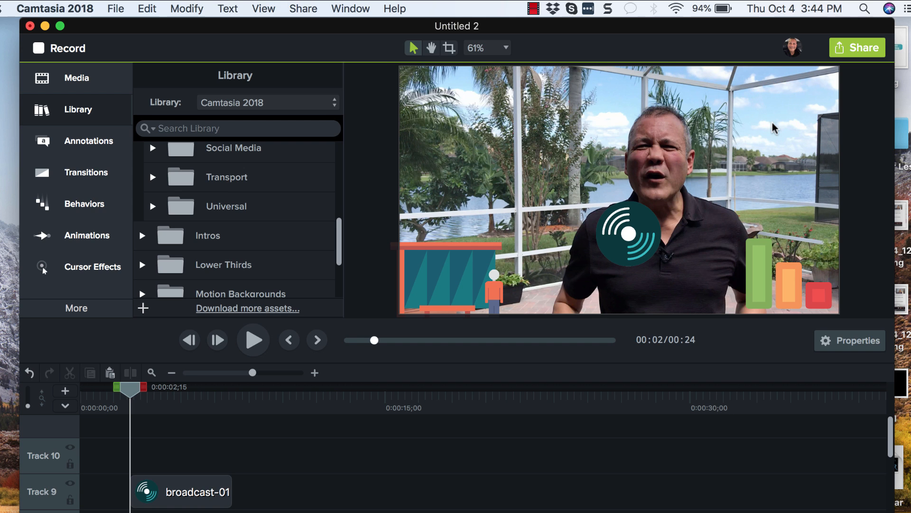
pyautogui.click(783, 277)
pyautogui.press('Delete')
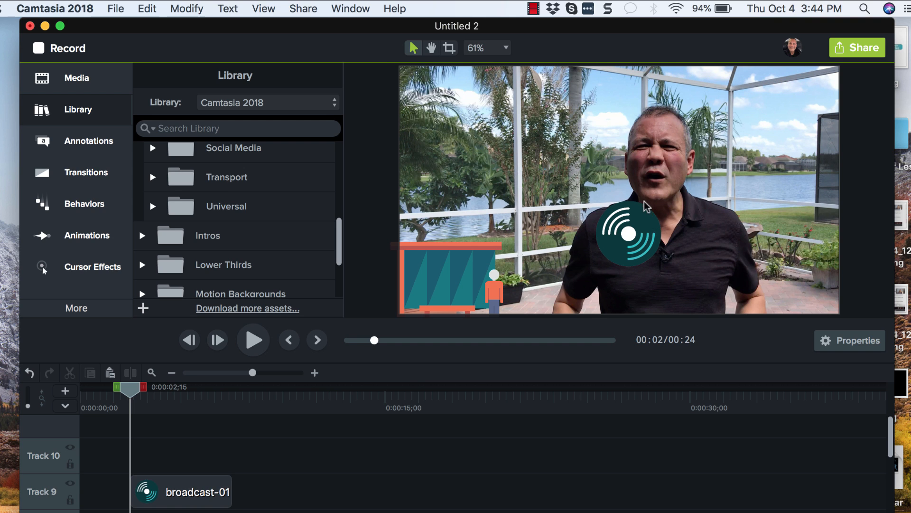
pyautogui.click(635, 237)
pyautogui.press('Delete')
pyautogui.click(490, 287)
pyautogui.press('Delete')
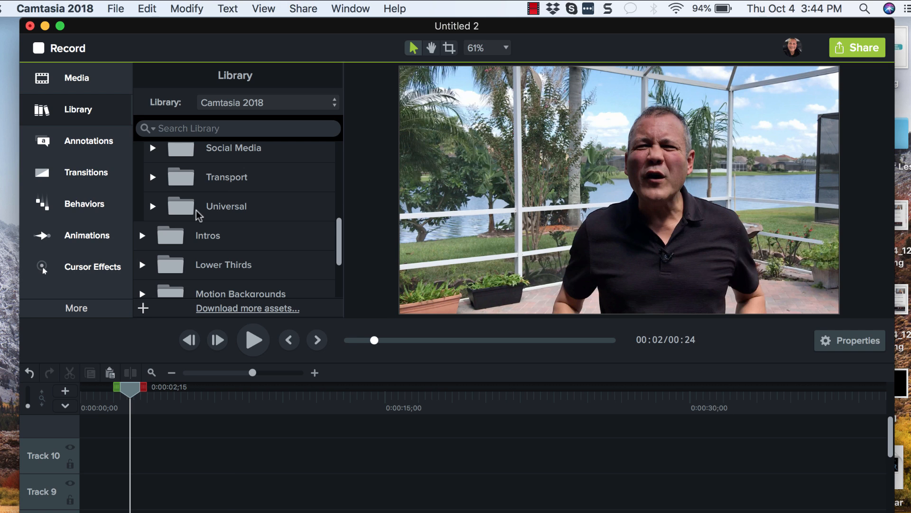
# Add the redtrianglescroll intro from the library's Intros folder onto the canvas
pyautogui.click(141, 237)
pyautogui.click(141, 237)
pyautogui.scroll(-1, 142, 243)
pyautogui.click(141, 220)
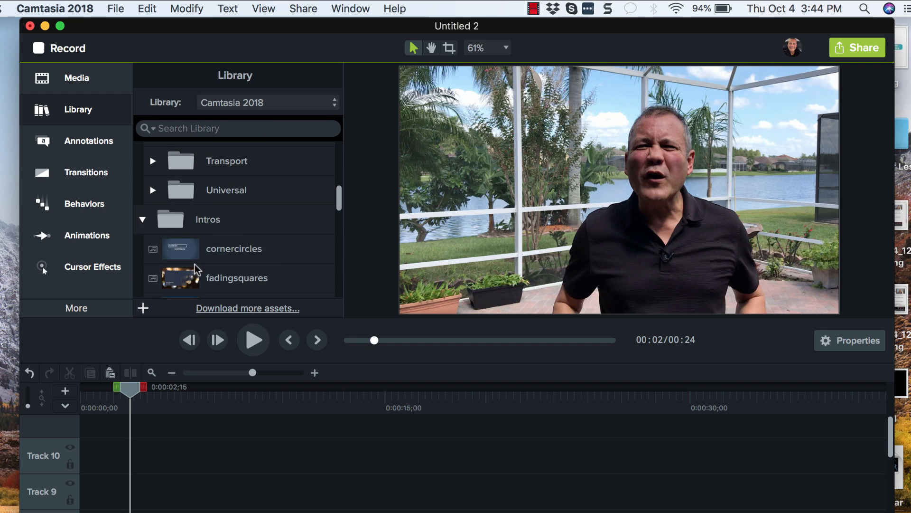
pyautogui.scroll(-5, 197, 269)
pyautogui.click(184, 209)
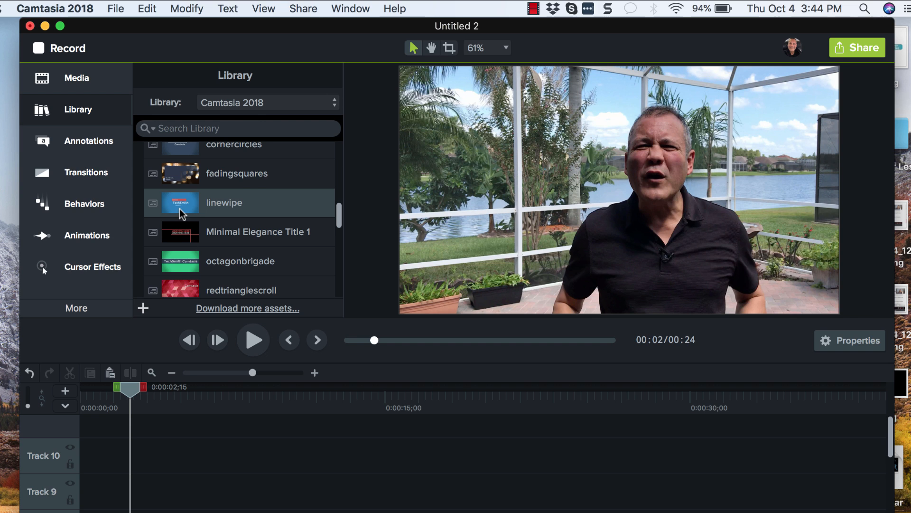
pyautogui.scroll(-2, 182, 213)
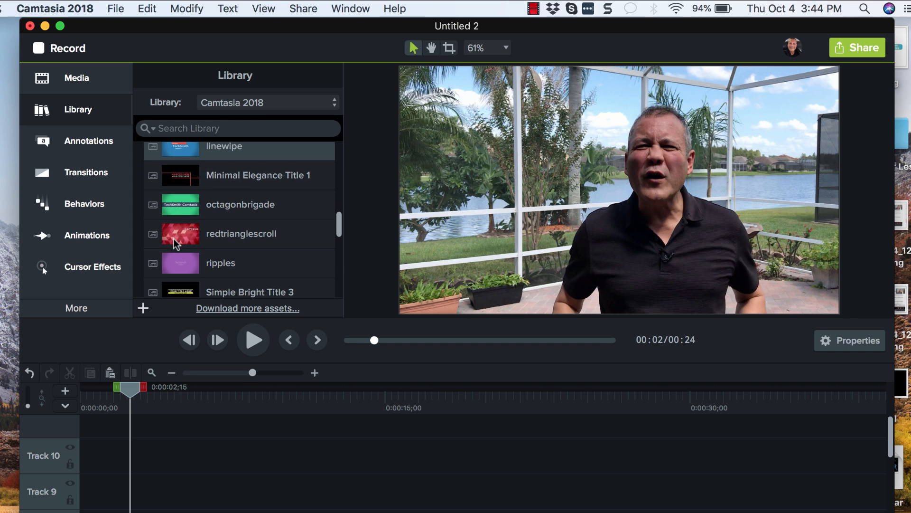
pyautogui.moveTo(176, 240); pyautogui.dragTo(619, 189)
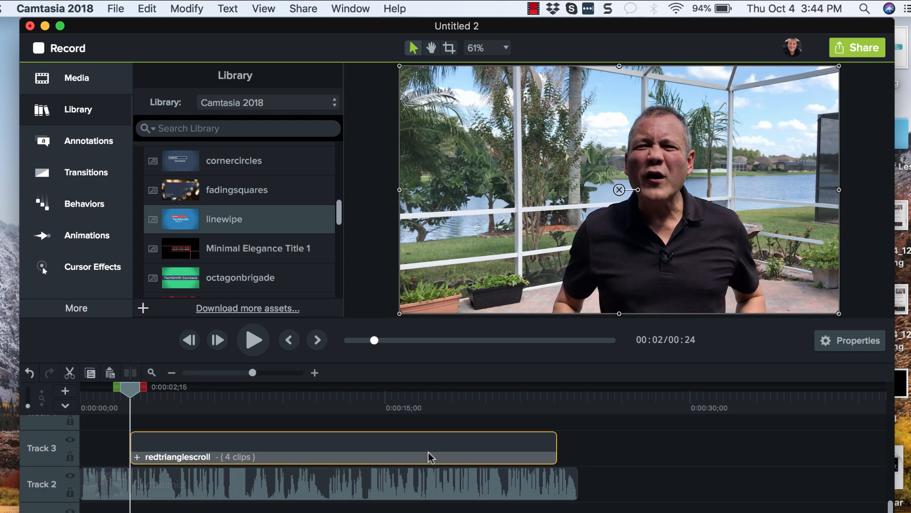
# Move the redtrianglescroll intro to the start of the timeline and push the recorded clip later
pyautogui.moveTo(130, 392); pyautogui.dragTo(75, 418)
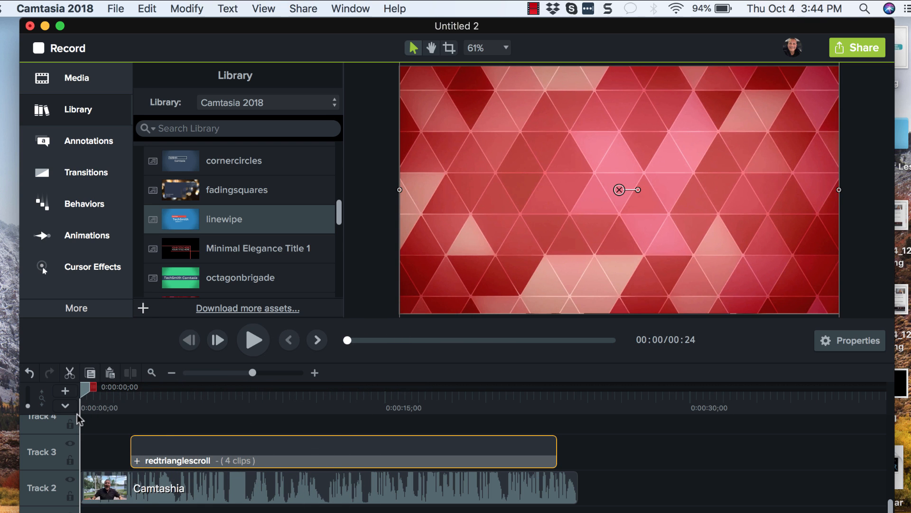
pyautogui.moveTo(135, 498); pyautogui.dragTo(423, 503)
pyautogui.moveTo(313, 456); pyautogui.dragTo(203, 465)
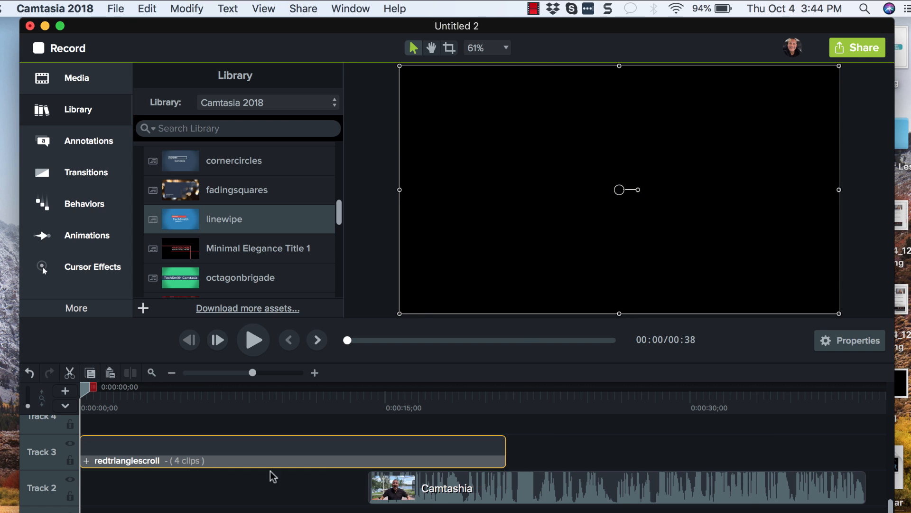
# Move the intro onto Track 2 and place the recorded clip directly after it
pyautogui.moveTo(436, 487); pyautogui.dragTo(629, 489)
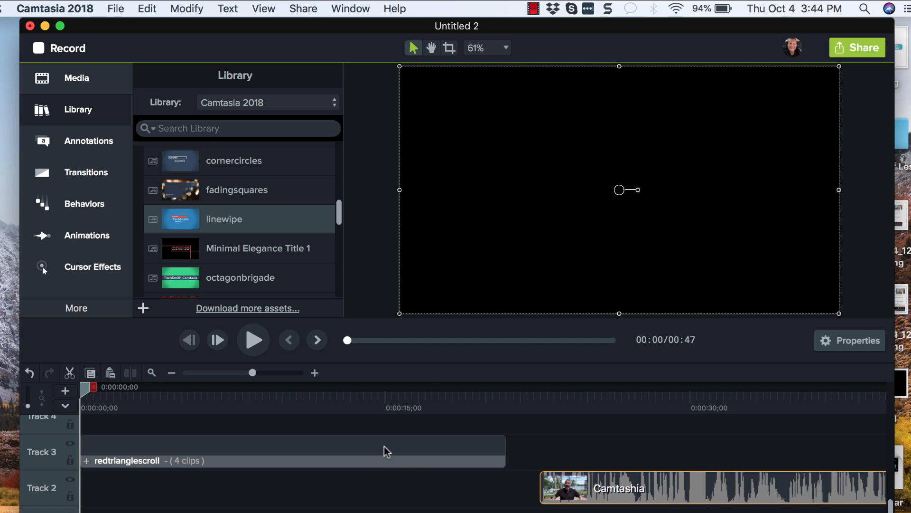
pyautogui.moveTo(384, 450); pyautogui.dragTo(386, 487)
pyautogui.moveTo(594, 489); pyautogui.dragTo(559, 489)
# Play back the transition from the intro into the recorded clip
pyautogui.moveTo(82, 394); pyautogui.dragTo(476, 444)
pyautogui.press('space')
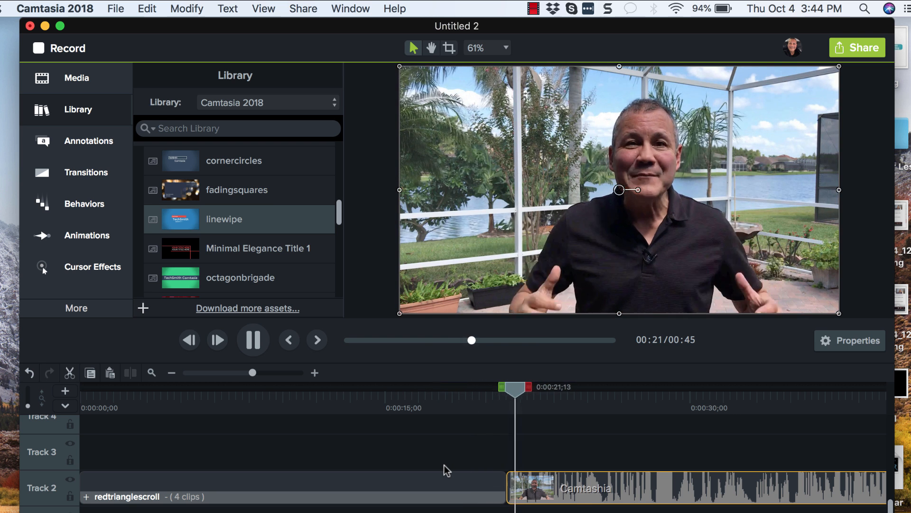
pyautogui.press('space')
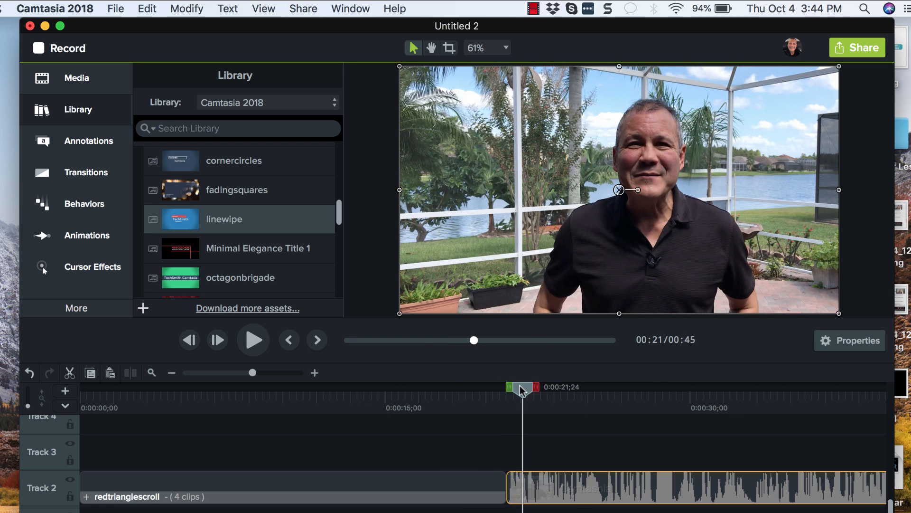
pyautogui.moveTo(521, 388); pyautogui.dragTo(427, 404)
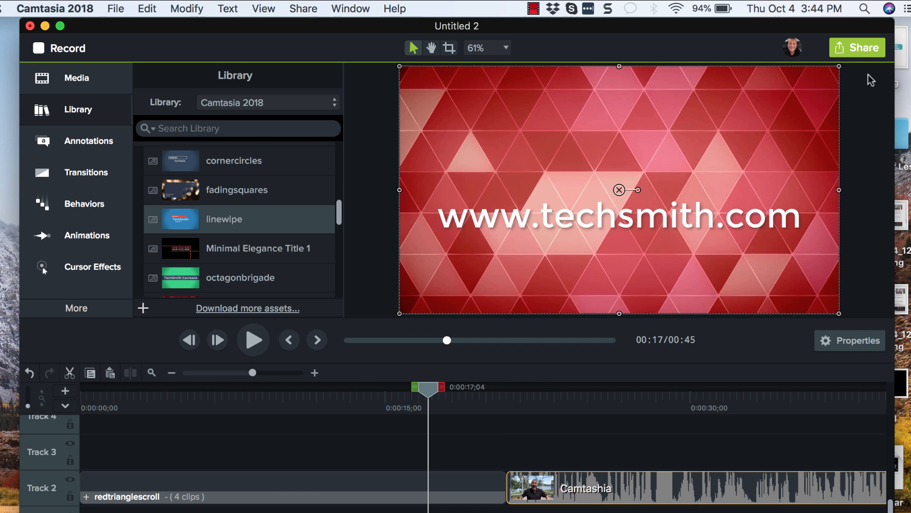
# Open the recorded clip's properties and view its audio settings
pyautogui.click(842, 345)
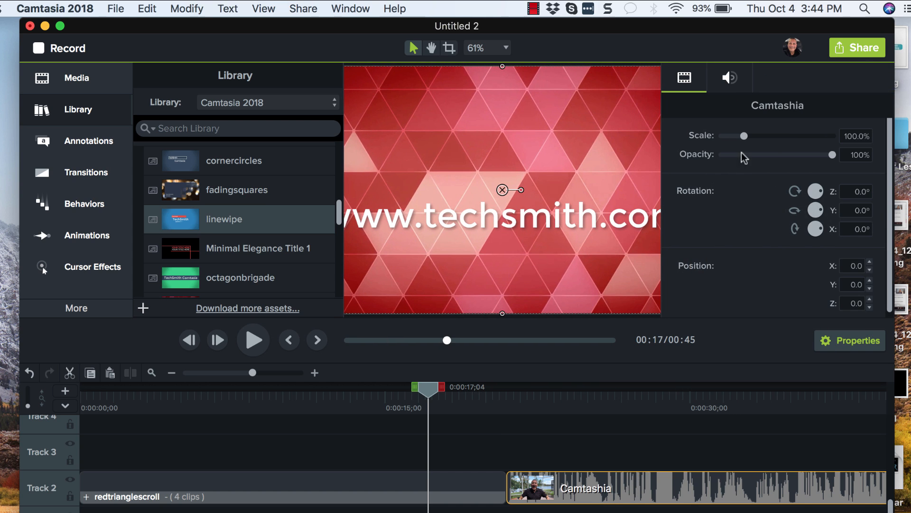
pyautogui.click(729, 85)
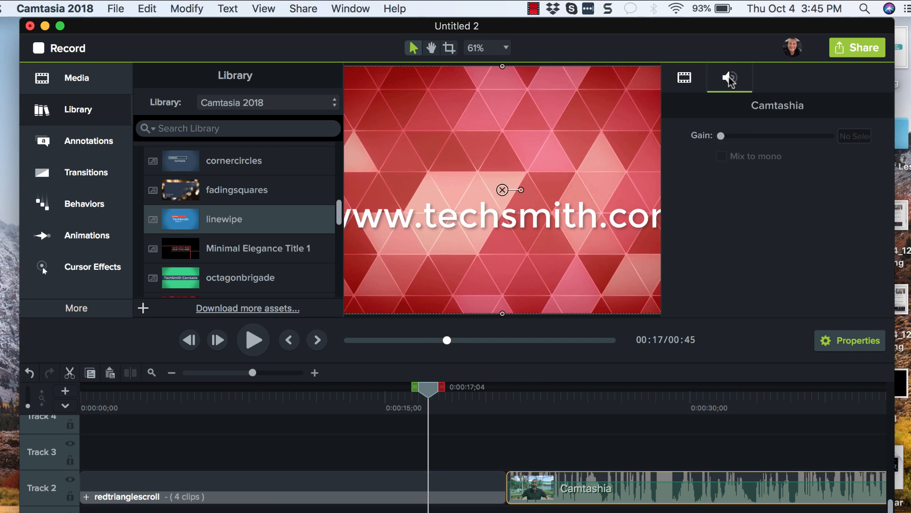
# Add the Minimal Elegance Title 1 title onto Track 3 at about 21 seconds and preview it
pyautogui.moveTo(791, 137); pyautogui.dragTo(754, 153)
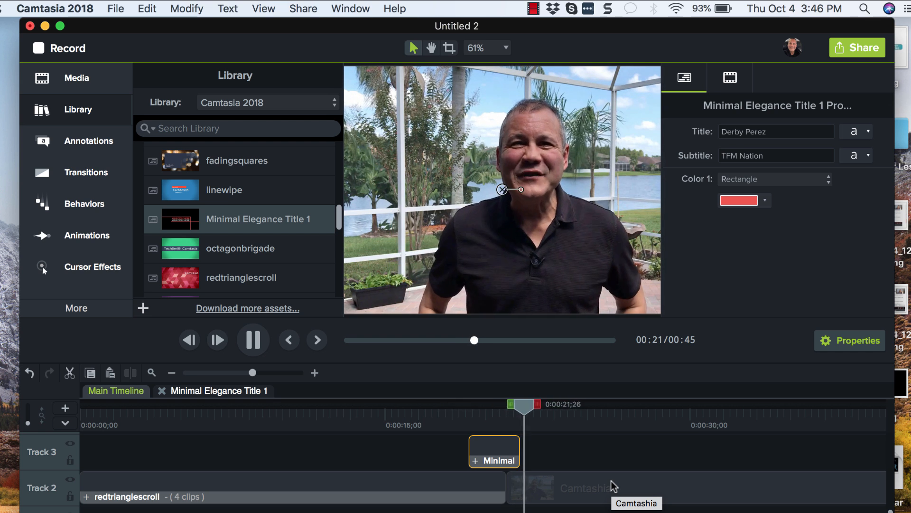
pyautogui.press('space')
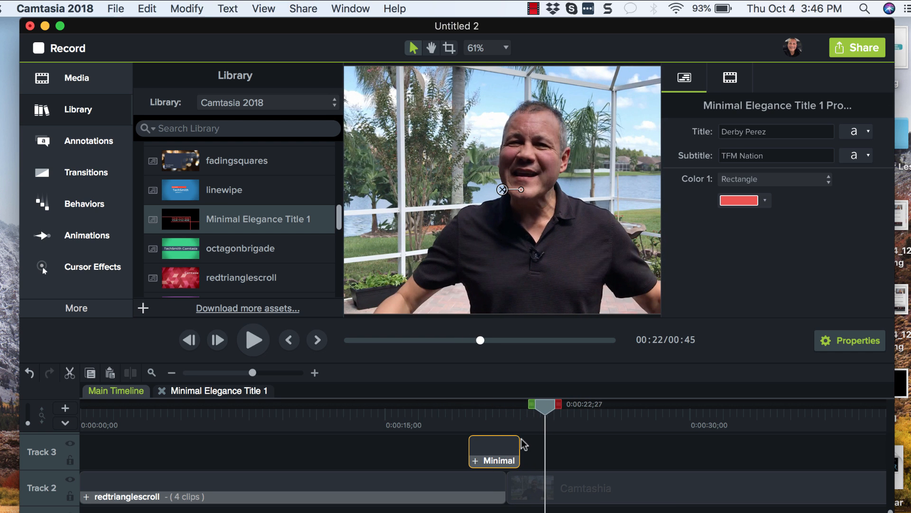
pyautogui.scroll(-2, 177, 189)
pyautogui.scroll(6, 171, 199)
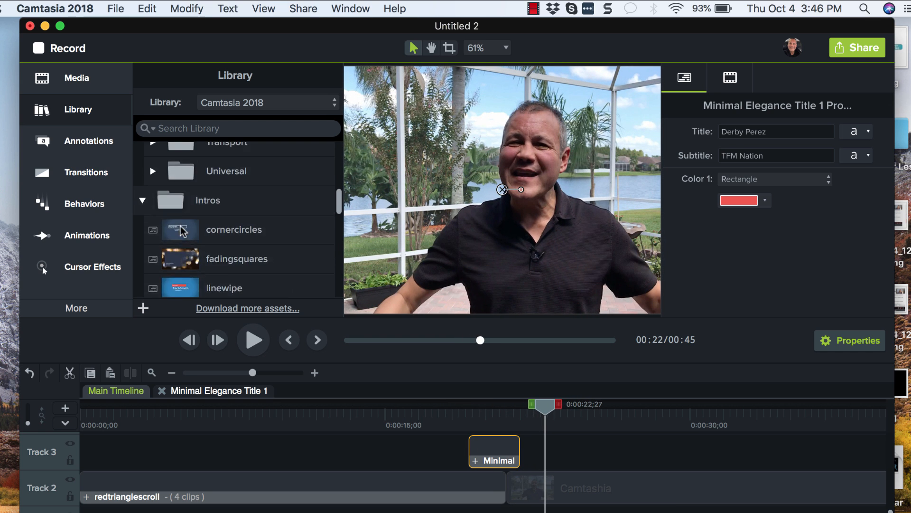